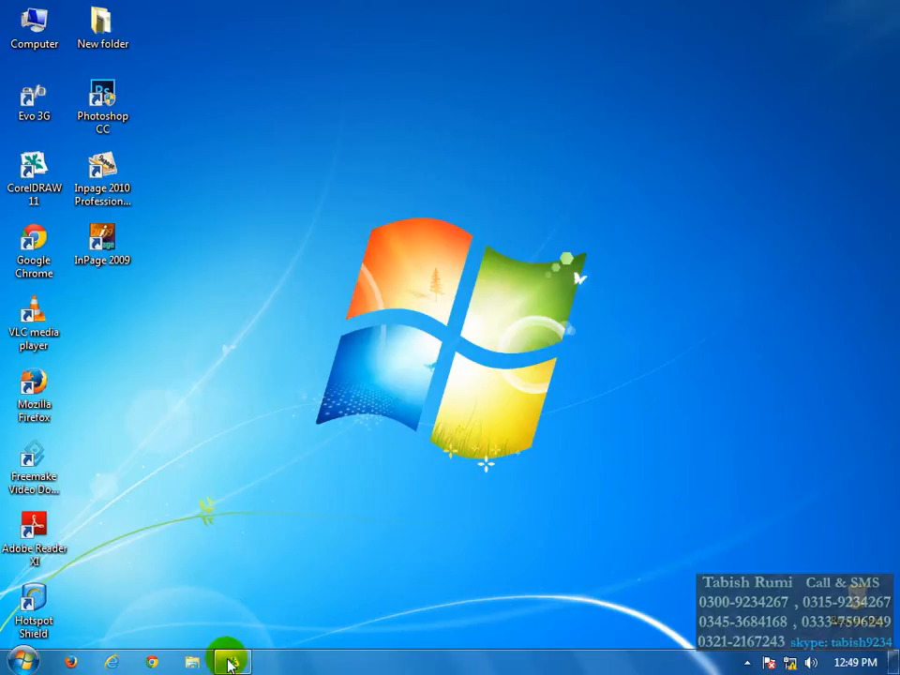
Step: Switch to the CorelDRAW window with the vector art.cdr drawing
mouse_move(233, 660)
left_click(222, 609)
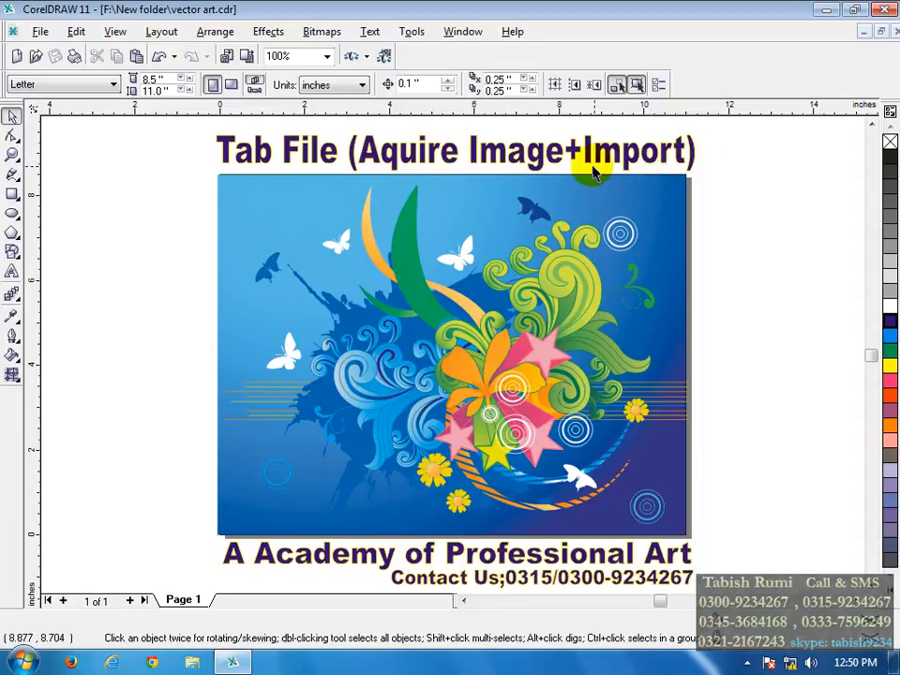
left_click(39, 32)
mouse_move(64, 177)
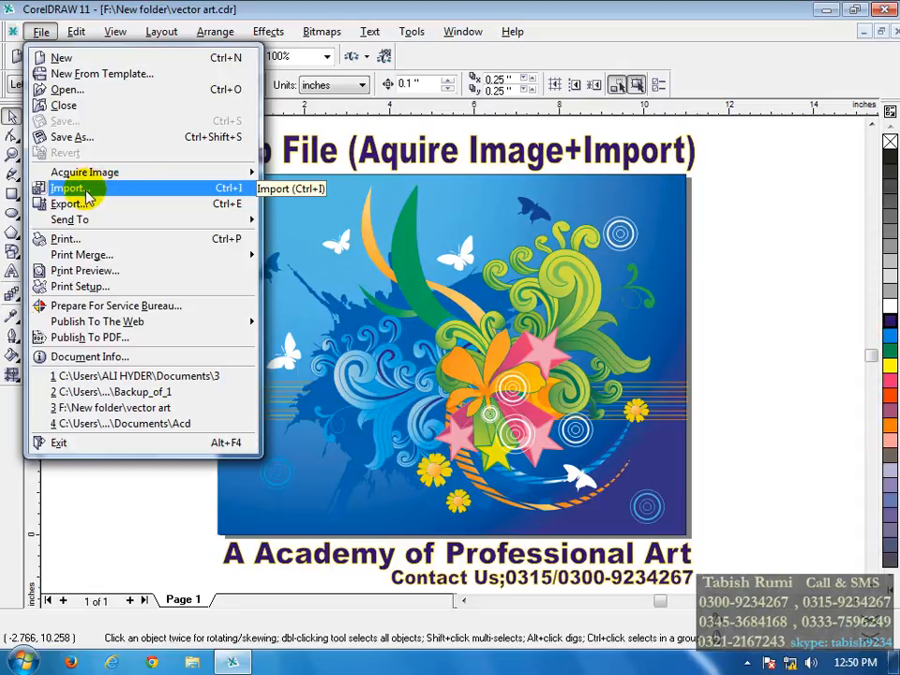
left_click(789, 339)
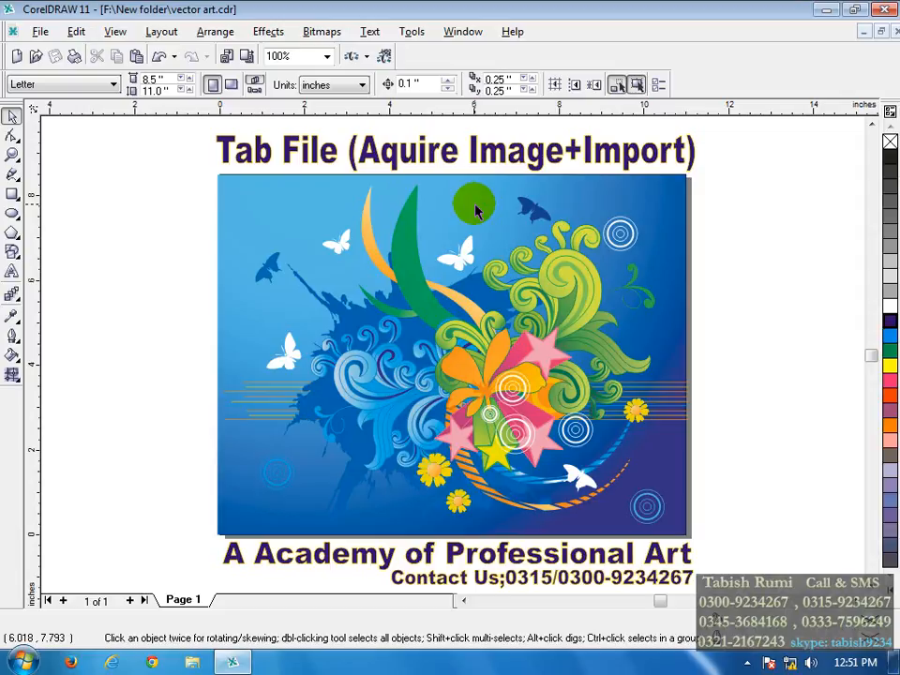
Step: Look at the source selection for acquiring images, then dismiss it without choosing a source
left_click(41, 32)
mouse_move(82, 176)
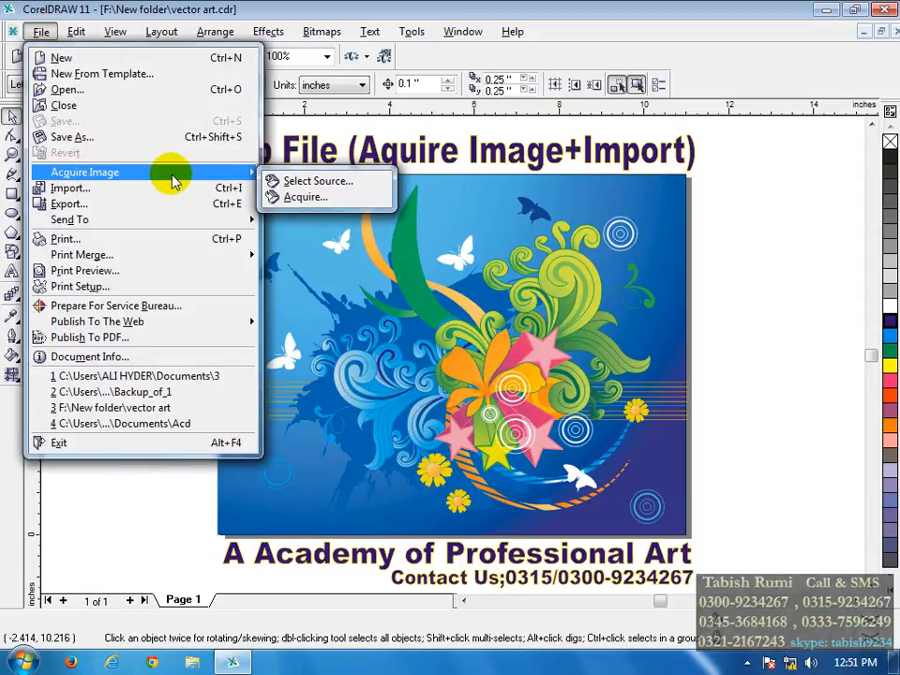
left_click(300, 185)
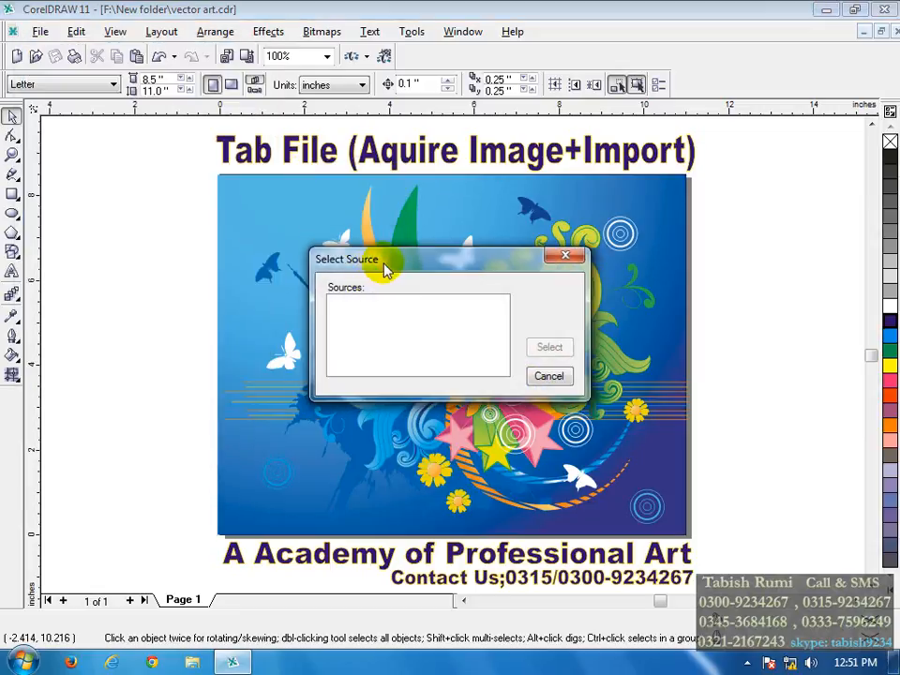
left_click_drag(467, 262, 468, 247)
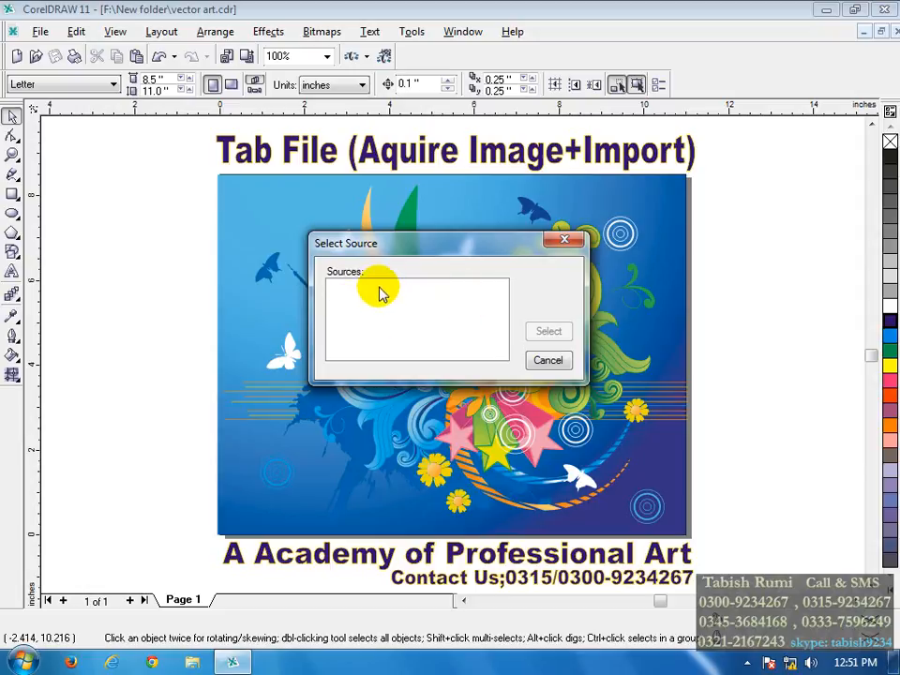
left_click(550, 334)
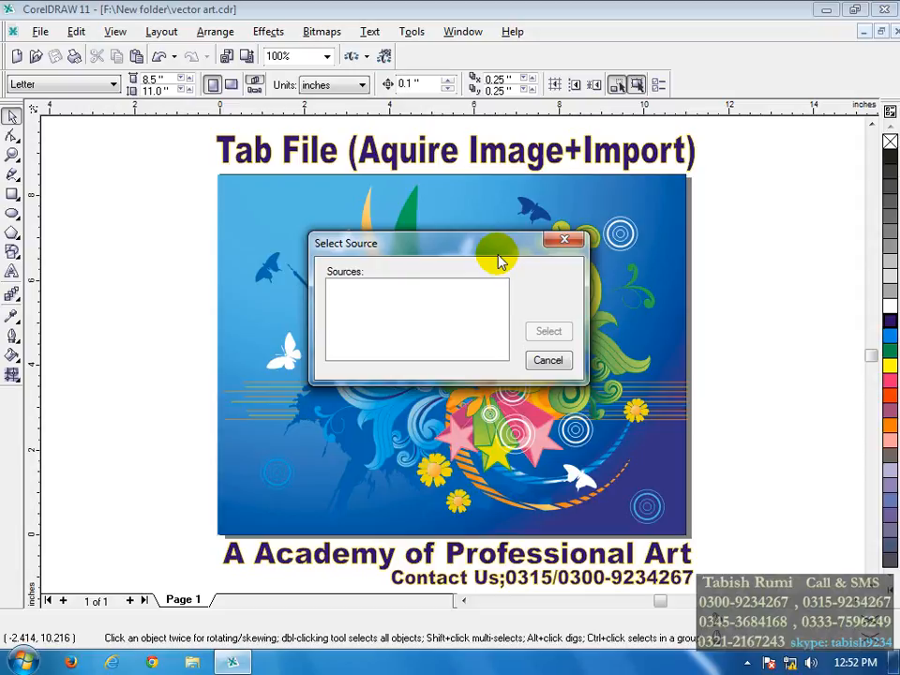
left_click(547, 362)
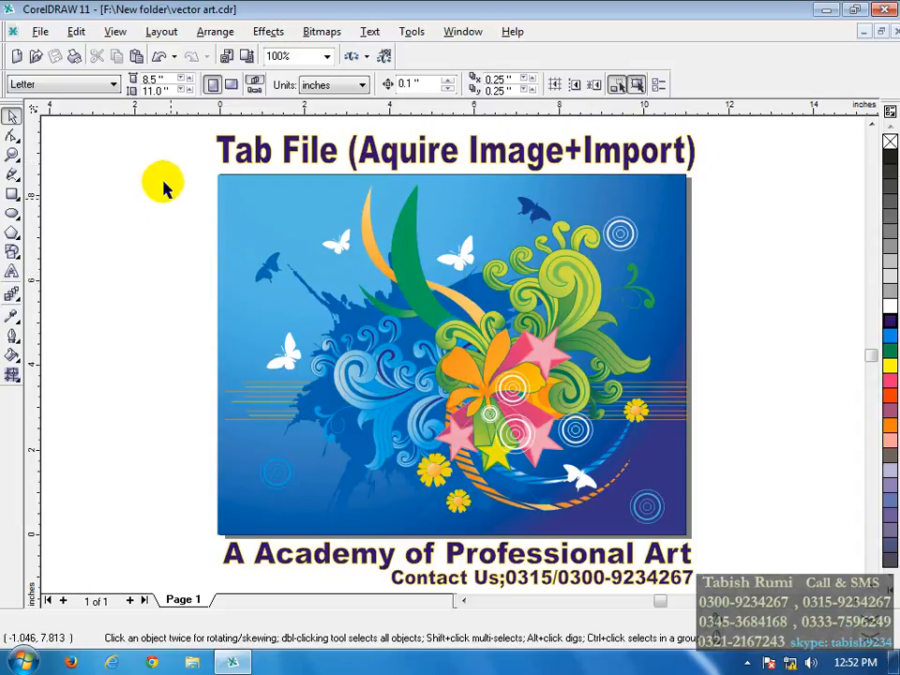
left_click(40, 32)
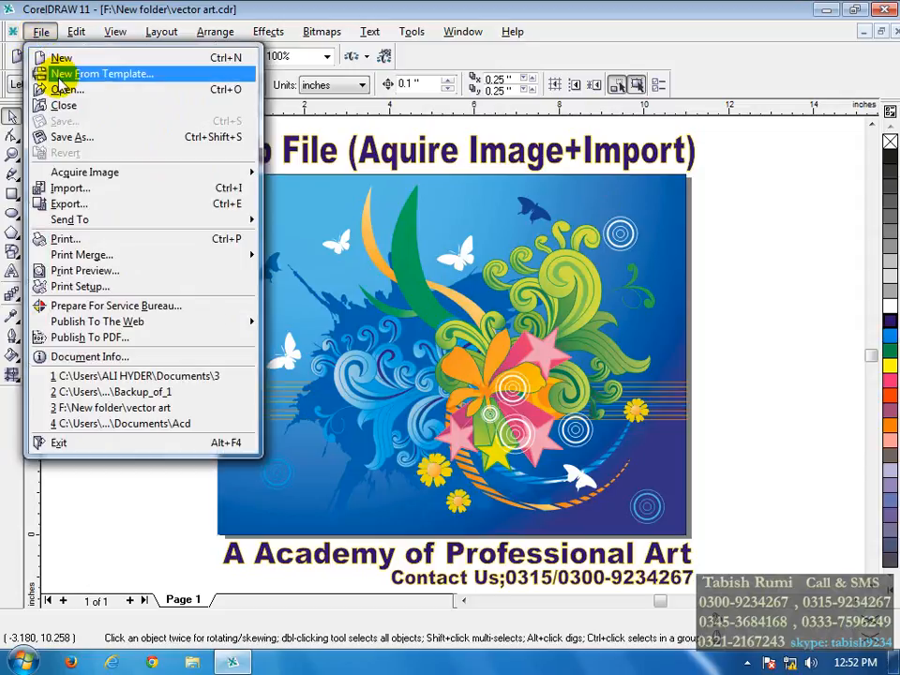
left_click(762, 241)
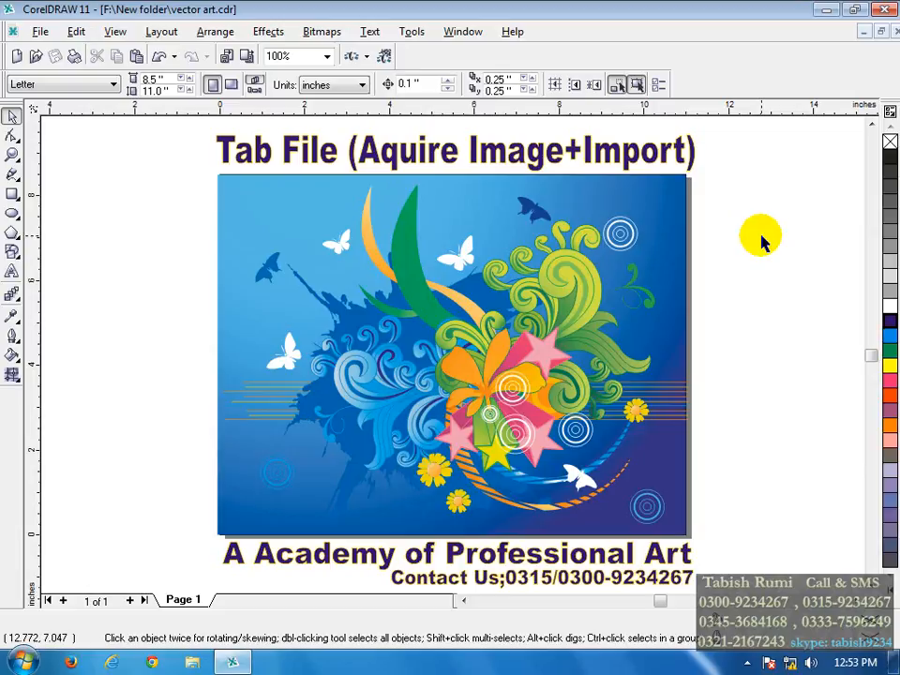
Step: Examine the full list of file formats offered for opening a drawing, and close the Open Drawing dialog without opening a file
left_click(42, 34)
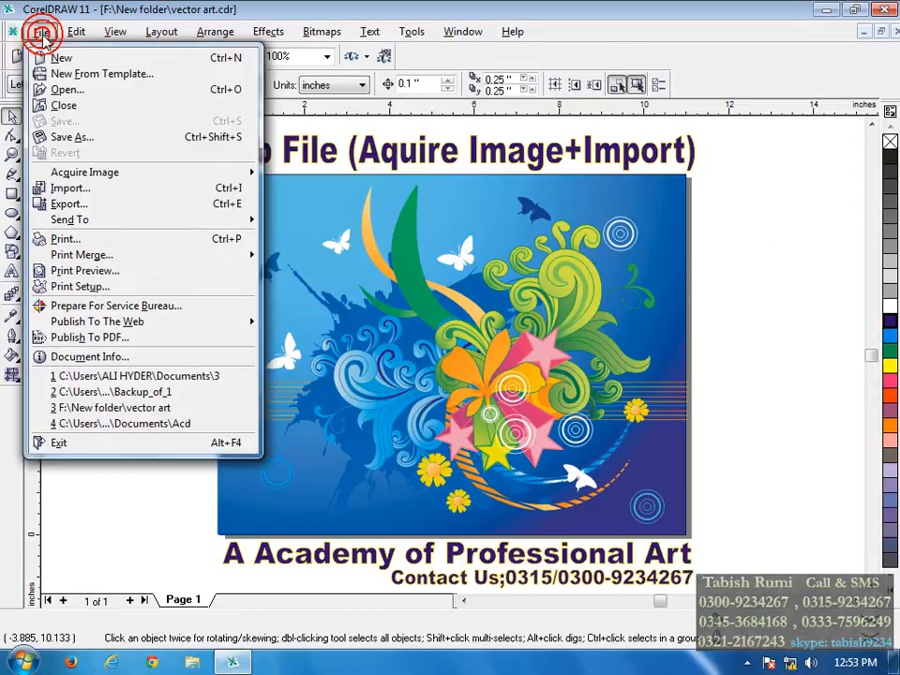
left_click(58, 92)
left_click_drag(353, 132, 286, 133)
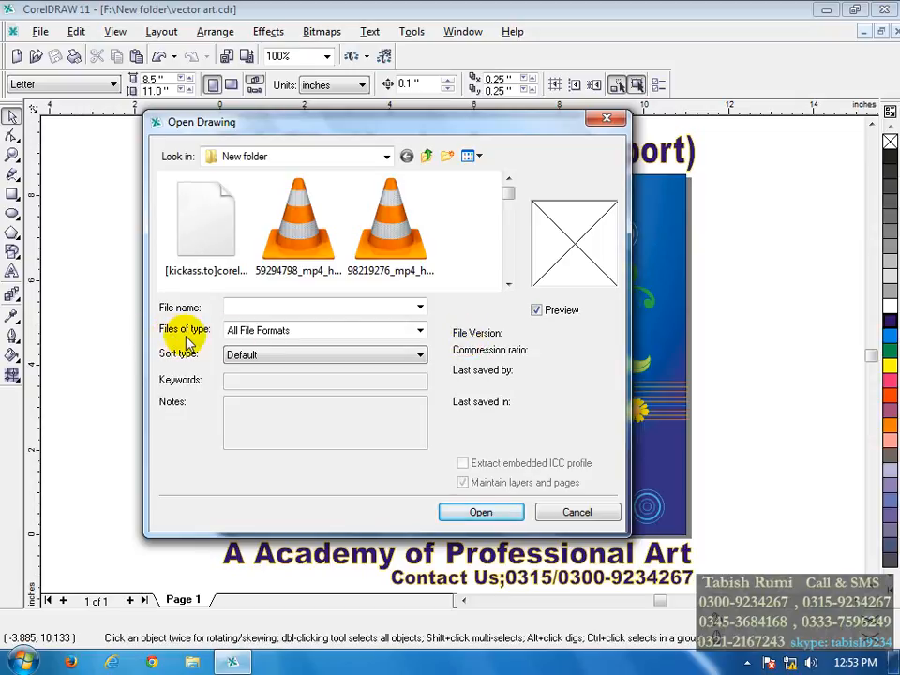
left_click(420, 334)
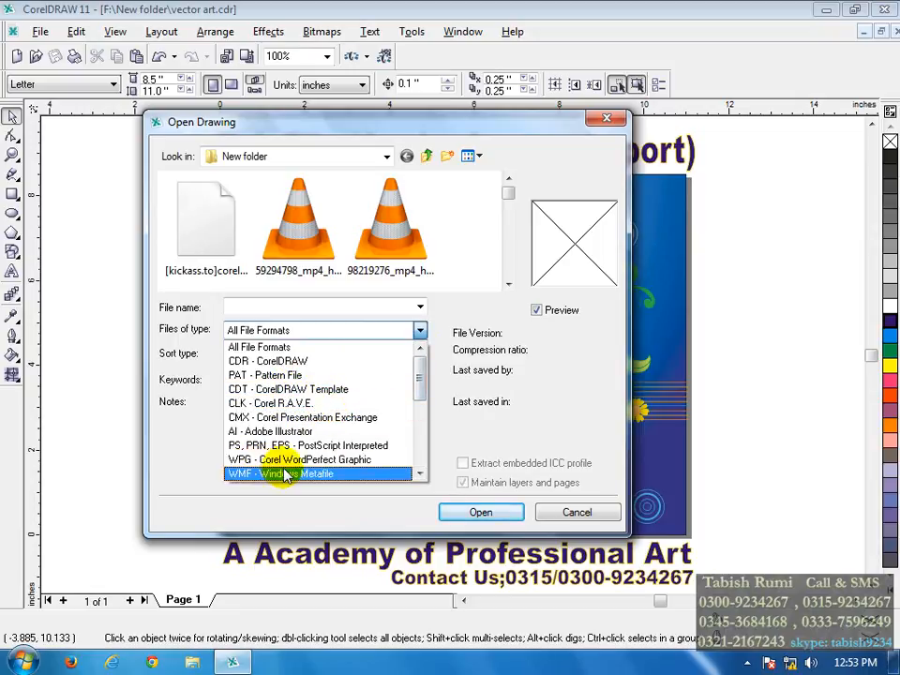
left_click(419, 474)
left_click(419, 476)
left_click(419, 476)
left_click(419, 476)
left_click(419, 477)
left_click(419, 477)
left_click(419, 476)
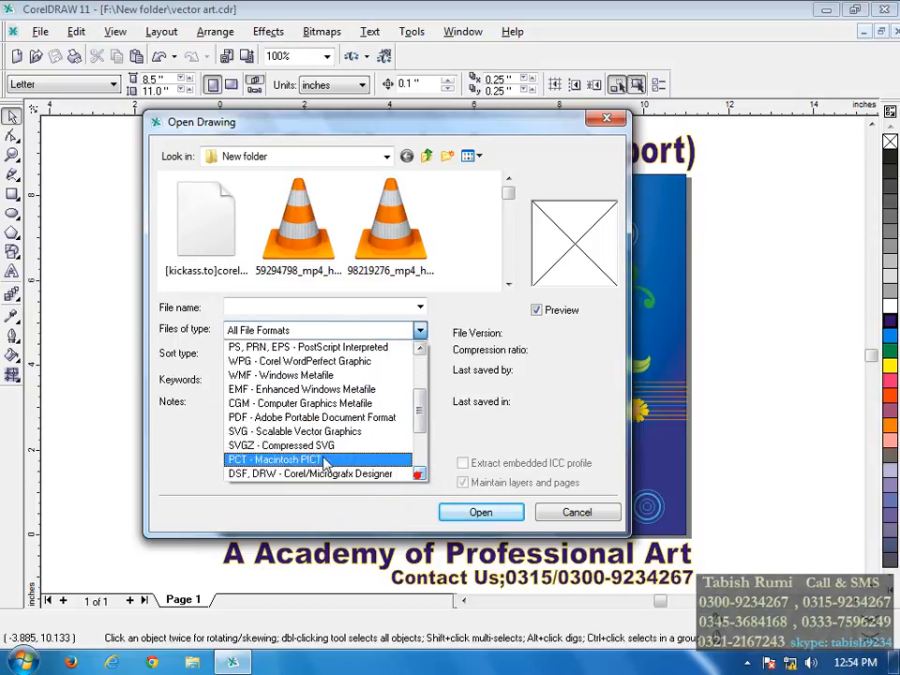
left_click(419, 474)
left_click(419, 474)
left_click(419, 474)
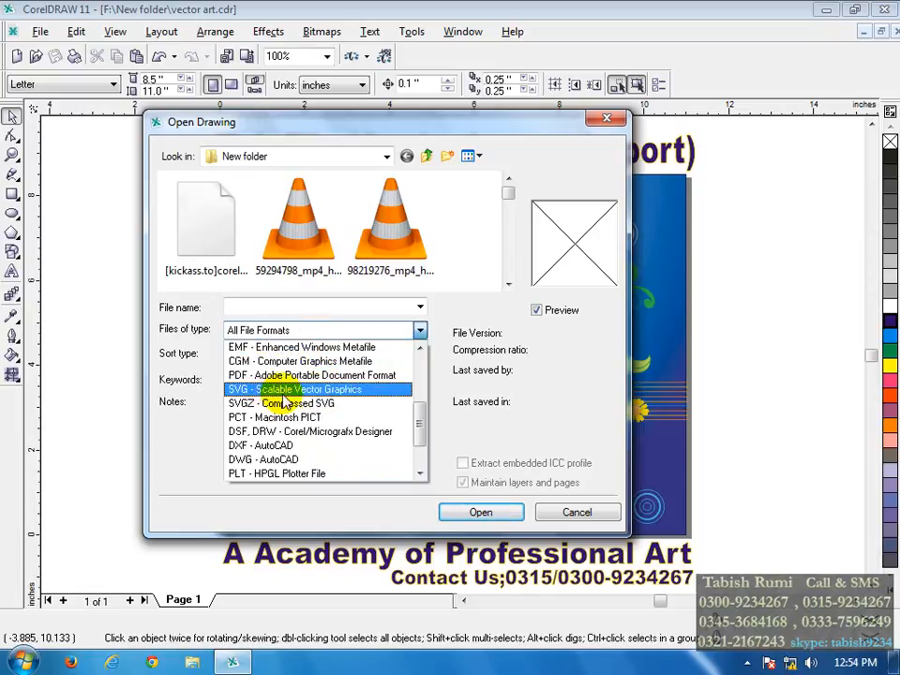
left_click_drag(414, 420, 422, 357)
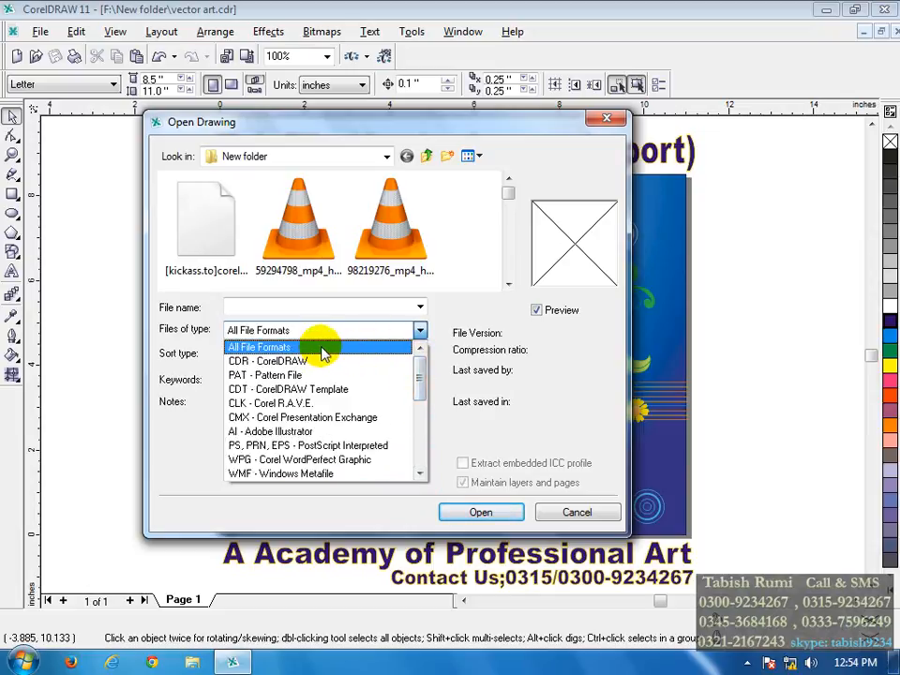
left_click_drag(413, 368, 424, 453)
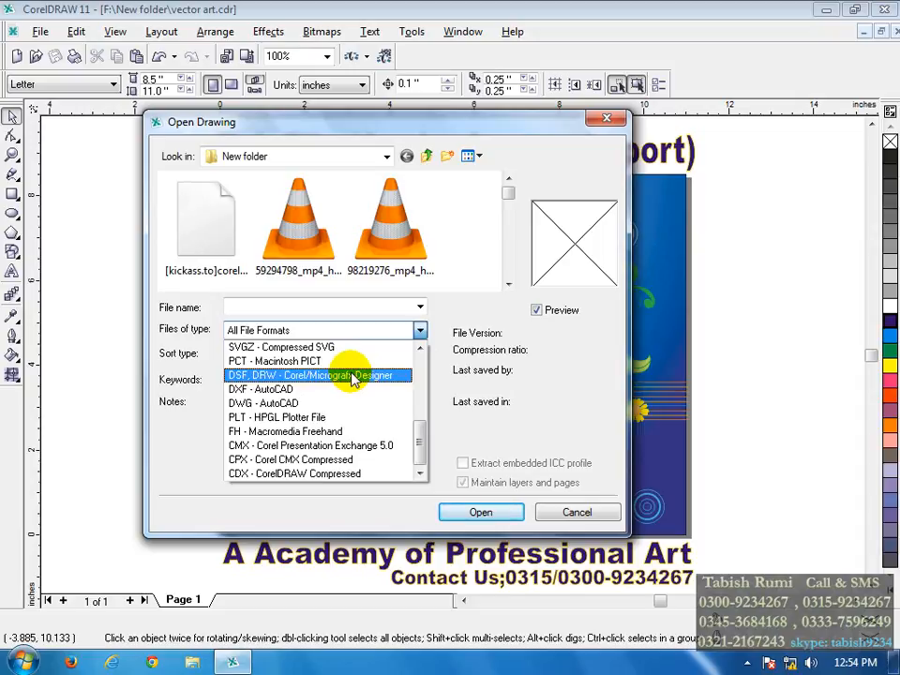
left_click(543, 415)
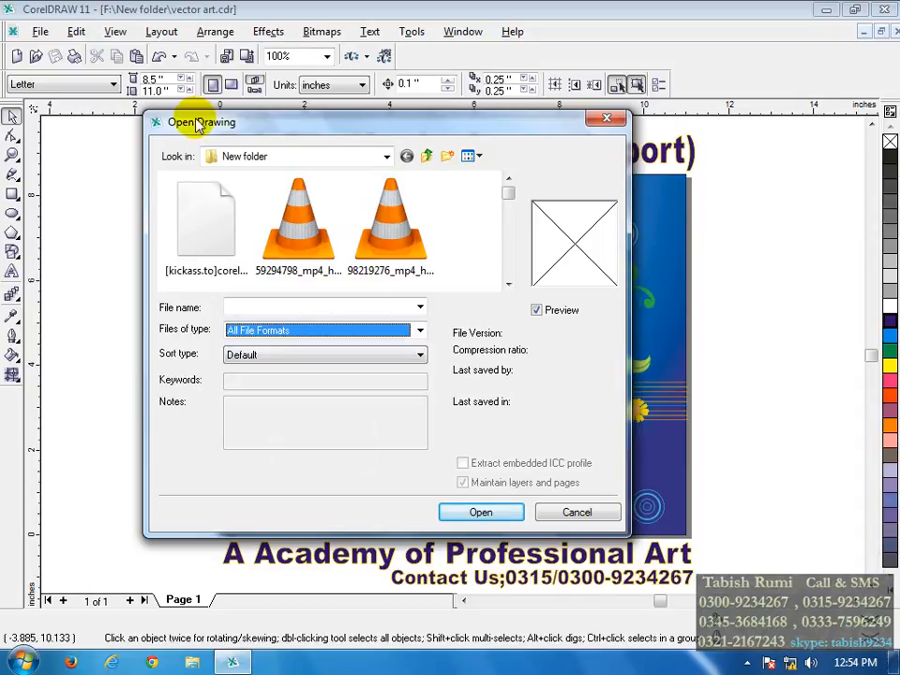
left_click(604, 120)
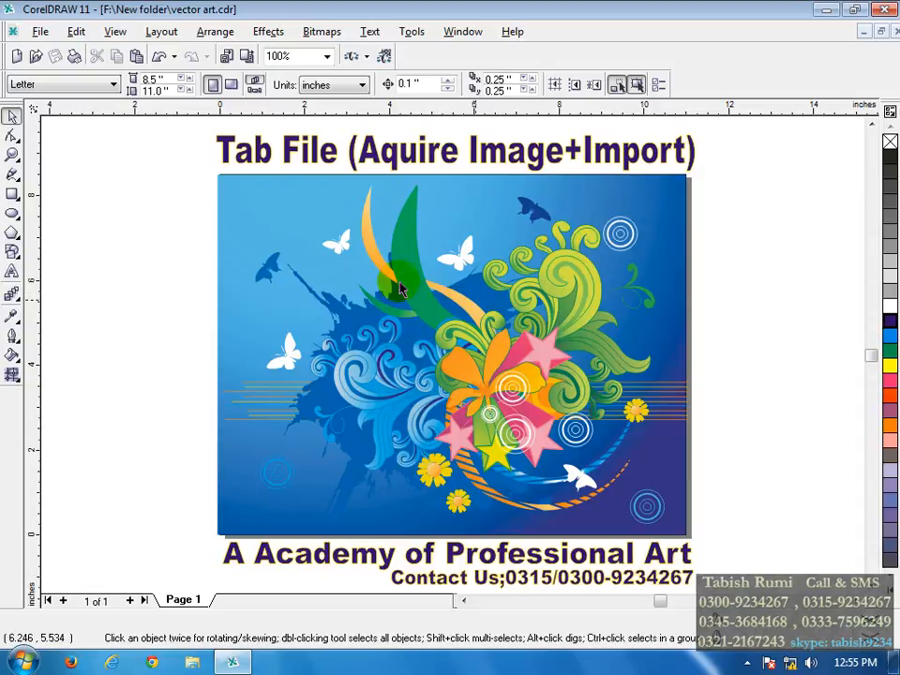
Step: Select all objects of the blue floral artwork, scale them down proportionally, and move them off the page to its left side
left_click_drag(180, 164, 701, 553)
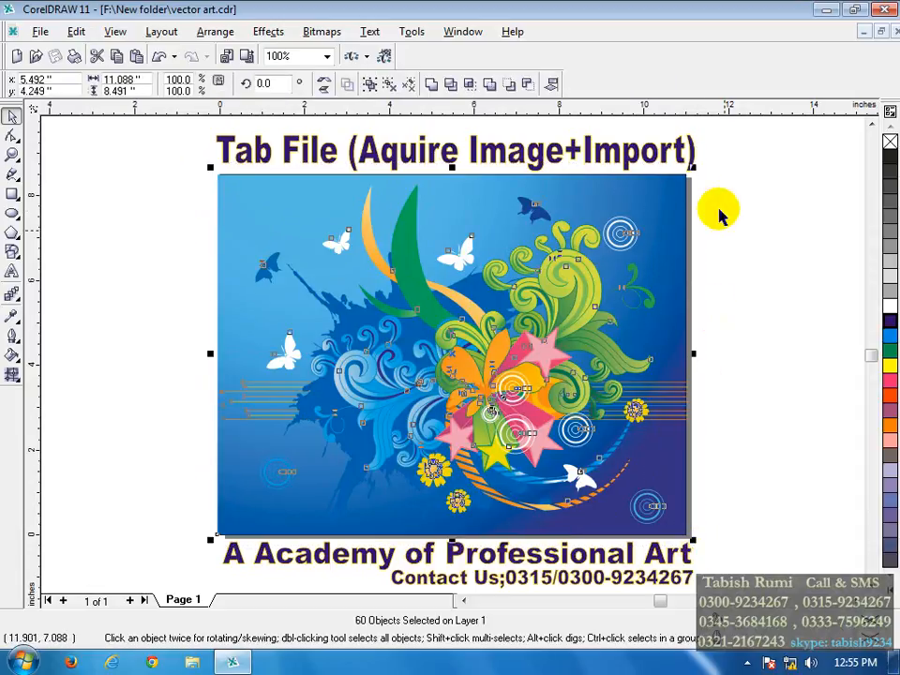
left_click_drag(694, 167, 390, 402)
left_click_drag(299, 475, 129, 282)
left_click(333, 281)
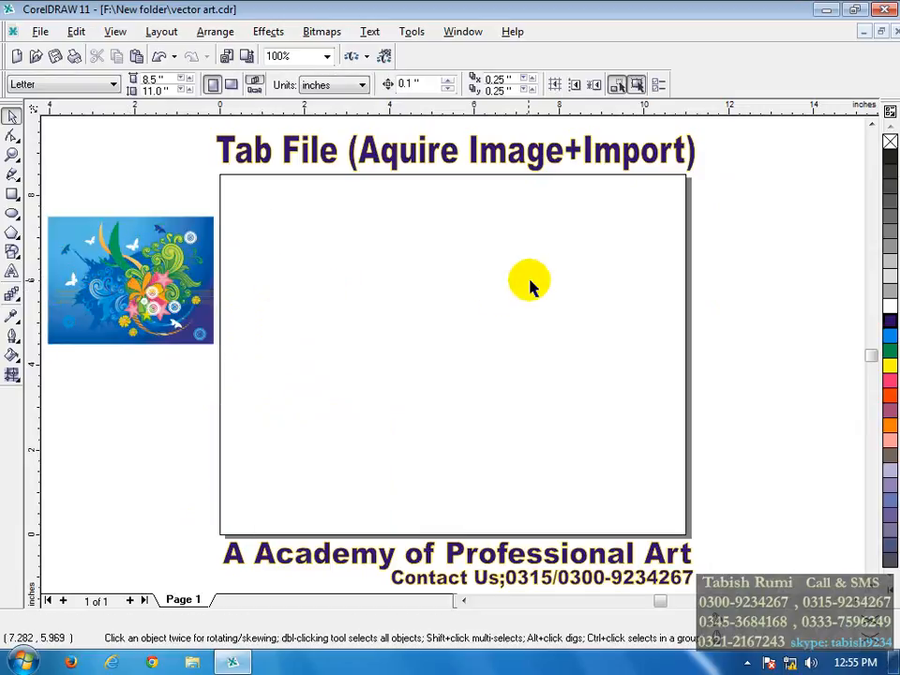
Step: Open the Import dialog and set its location to New folder
left_click(41, 32)
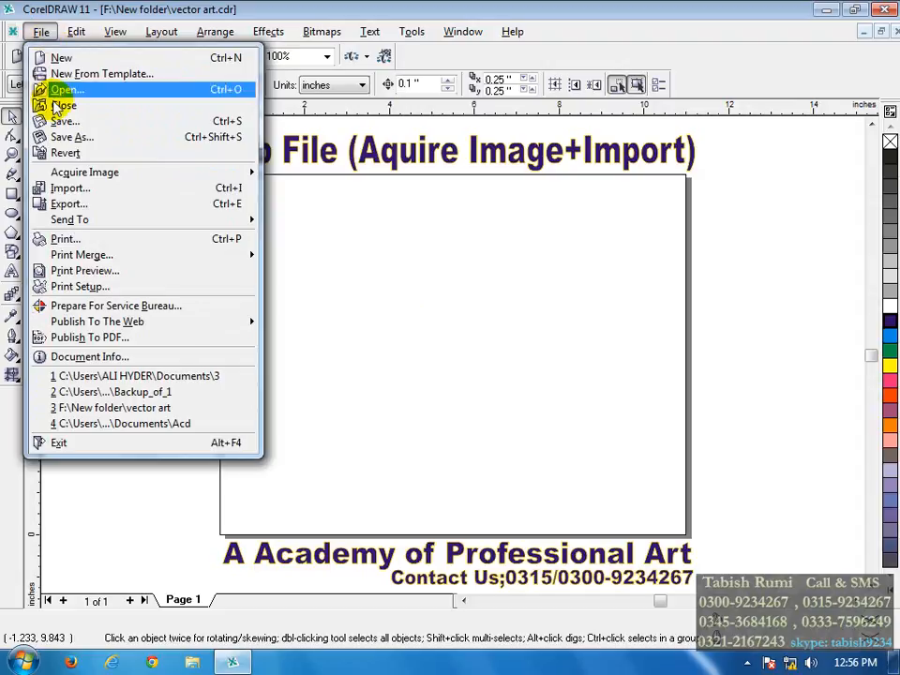
left_click(56, 188)
left_click_drag(317, 123, 312, 130)
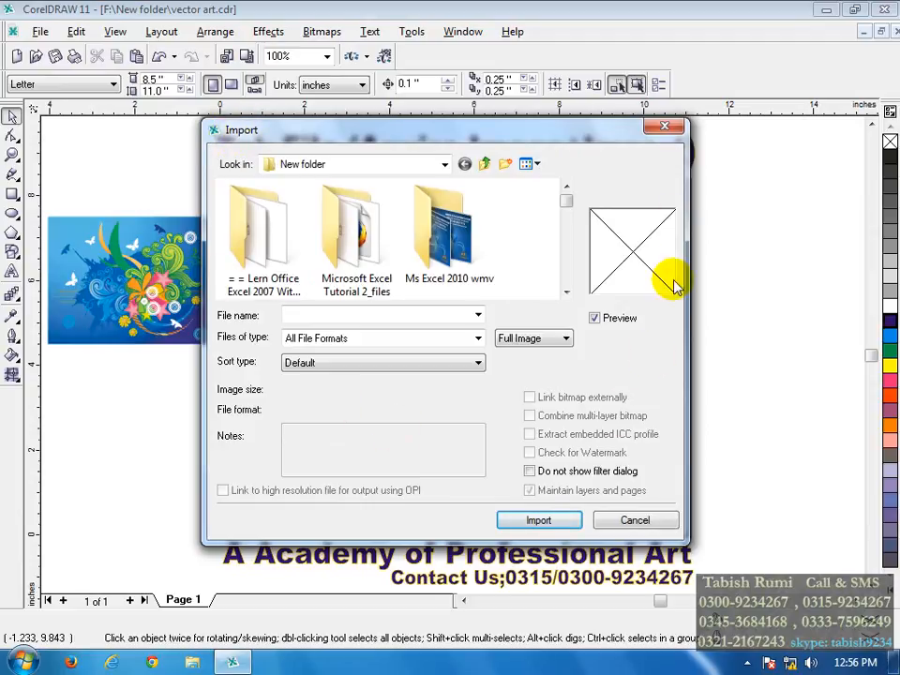
left_click(444, 167)
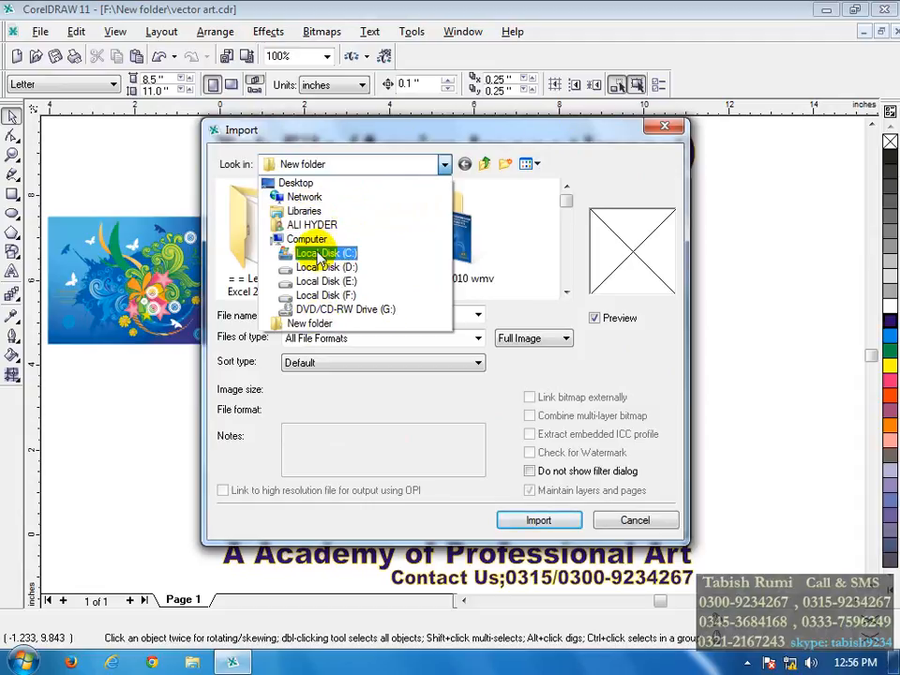
left_click(306, 325)
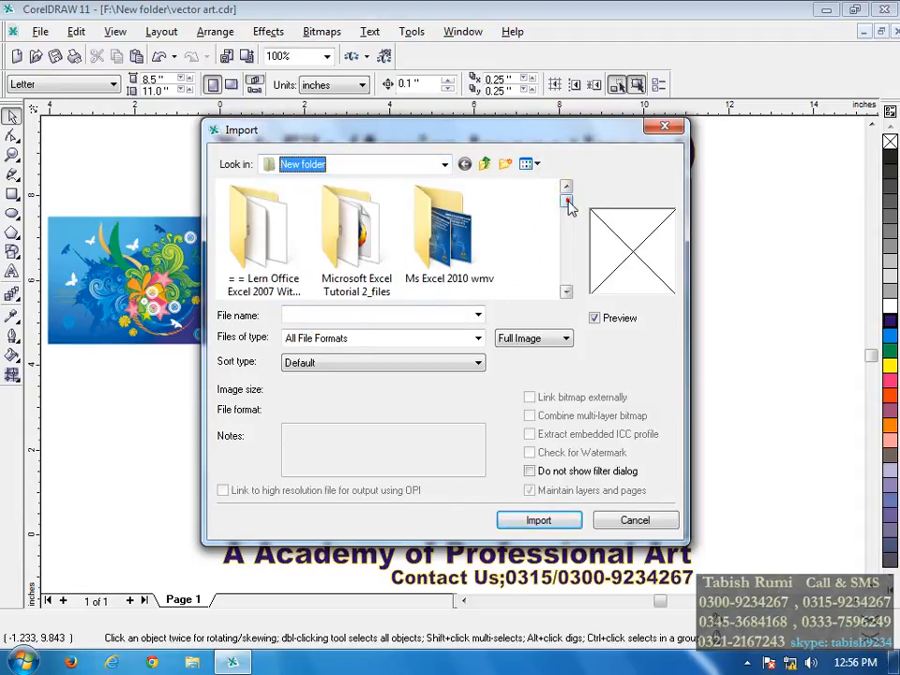
Step: Inspect the file details of the brown leather texture image 23 in New folder
left_click(567, 207)
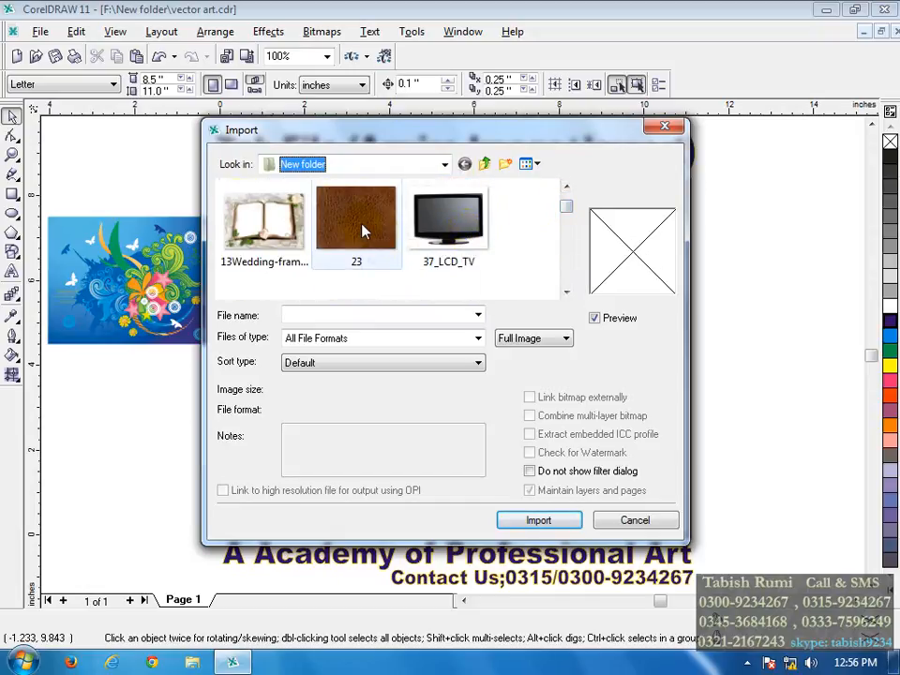
mouse_move(365, 232)
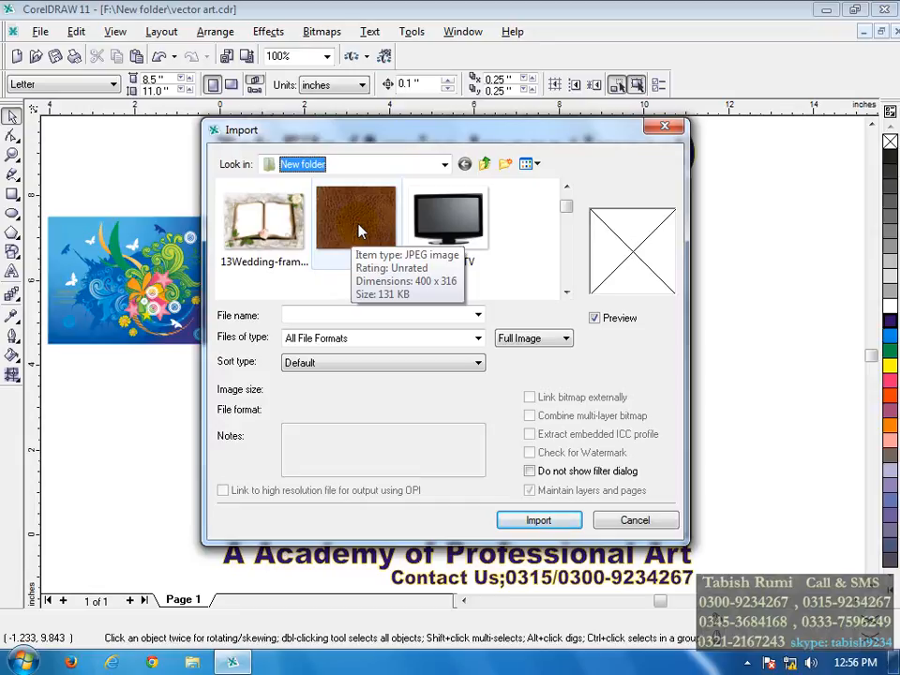
left_click(487, 407)
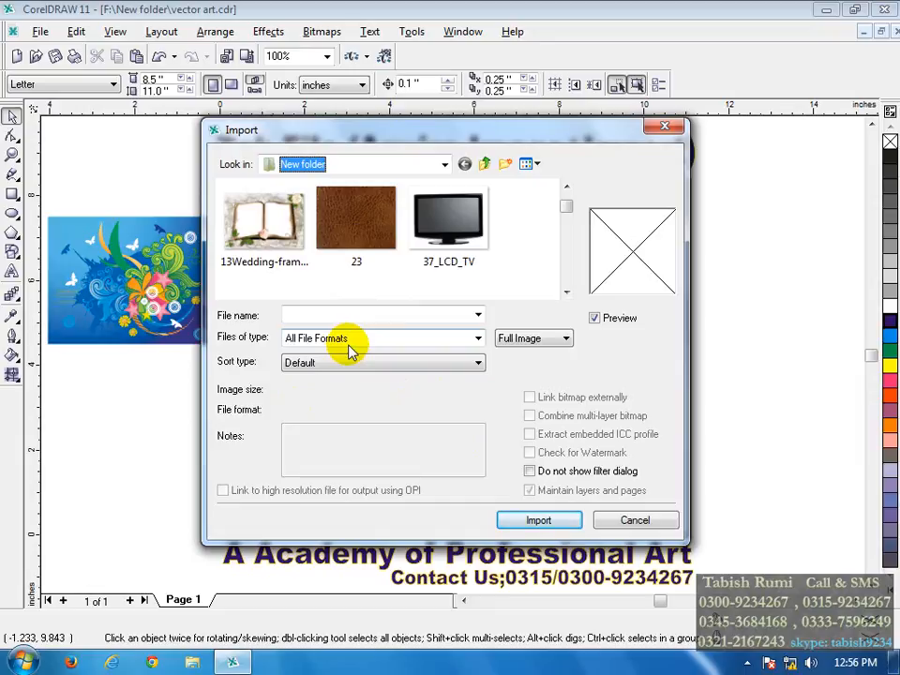
Step: Examine the full list of file formats offered for import, leaving the file type at All File Formats
left_click(478, 339)
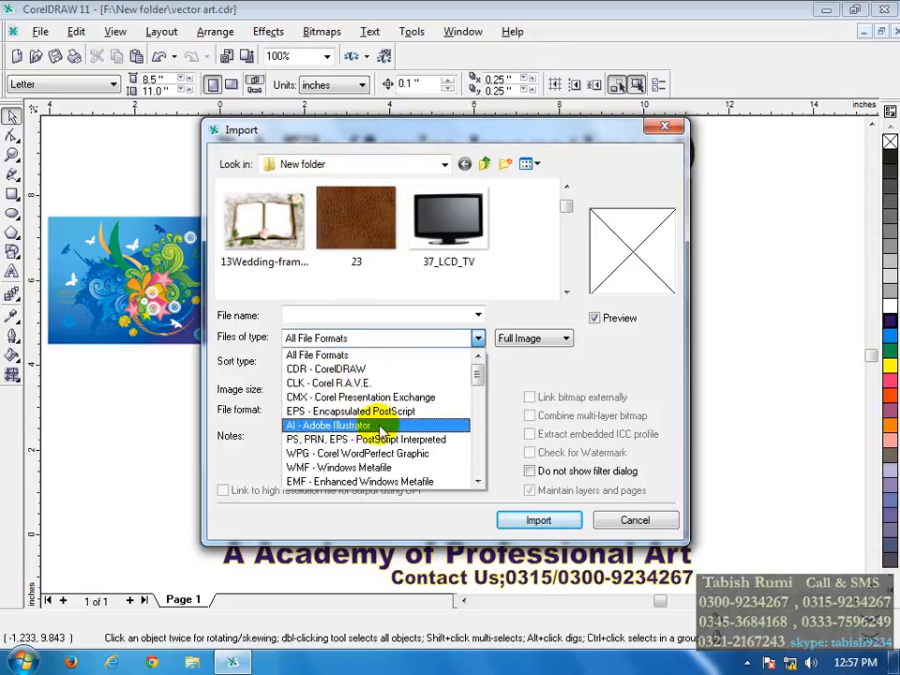
left_click(476, 480)
left_click_drag(476, 481, 476, 483)
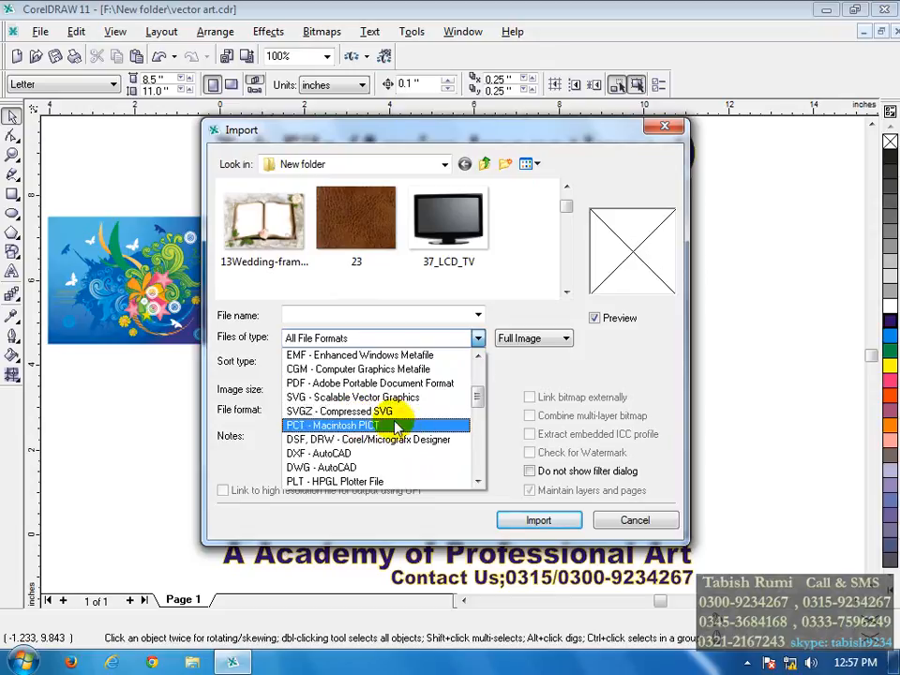
left_click(477, 480)
left_click_drag(478, 482, 478, 482)
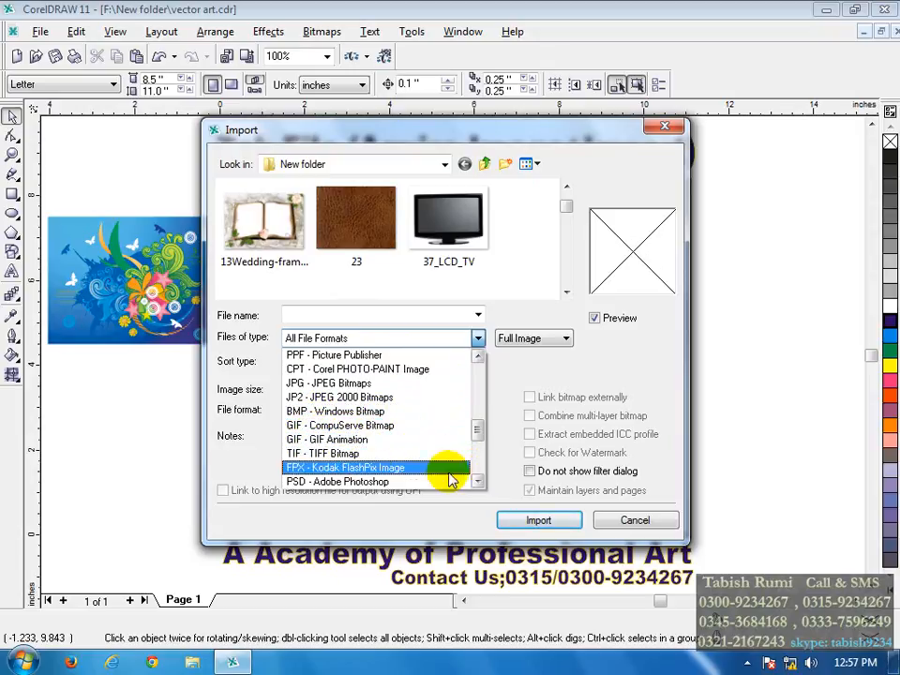
left_click(478, 480)
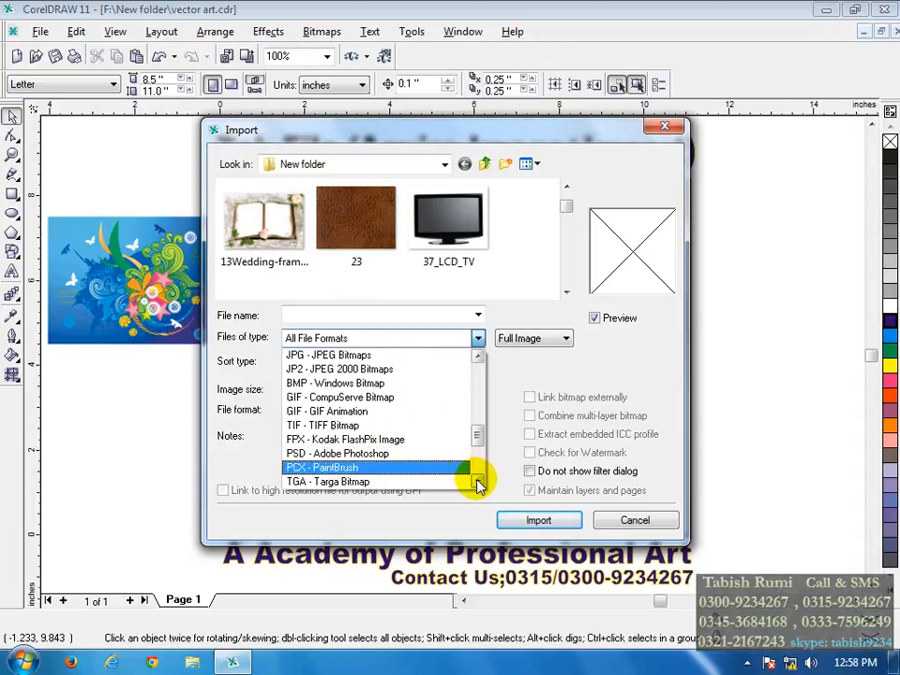
left_click(479, 485)
left_click(479, 484)
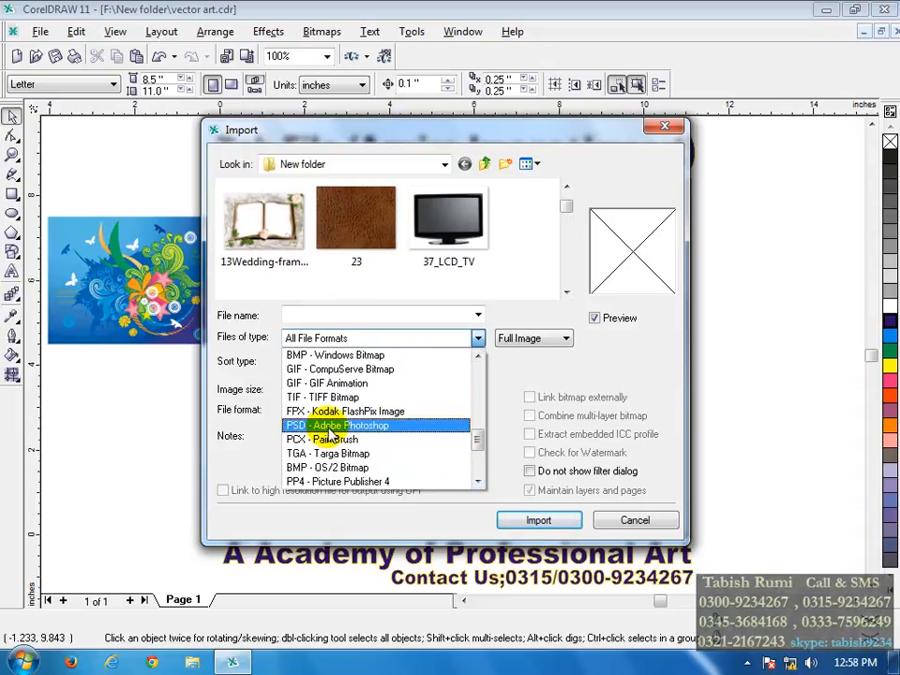
left_click(479, 482)
left_click(479, 482)
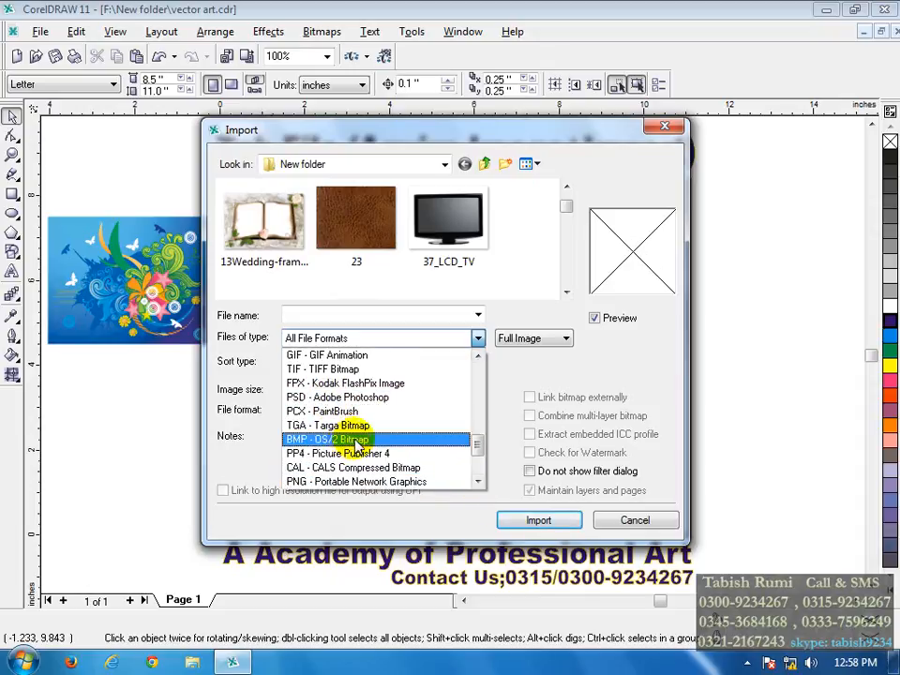
left_click(478, 482)
left_click(478, 482)
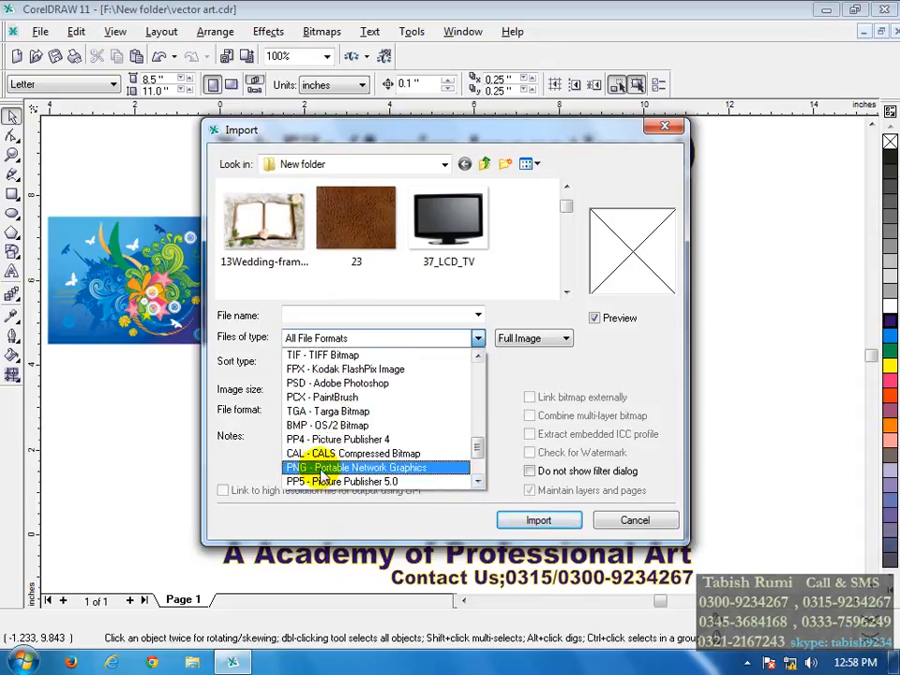
left_click(479, 485)
left_click(479, 483)
left_click(479, 482)
left_click(479, 483)
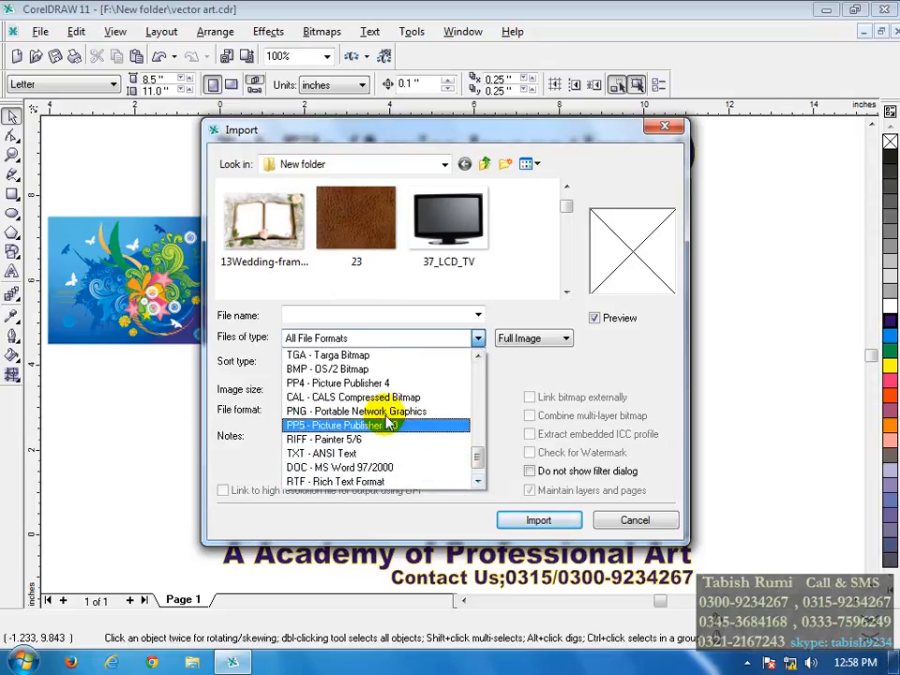
left_click(534, 382)
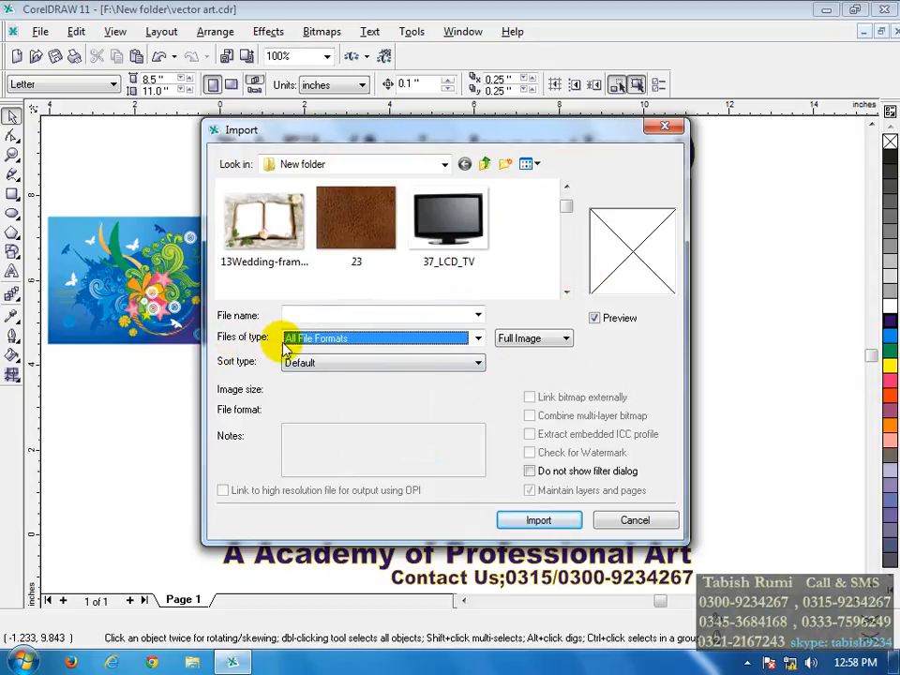
Step: Import the PNG image 13Wedding-frame---Photo-Revealed-02 from New folder and place it near the page's upper-left corner
left_click(370, 225)
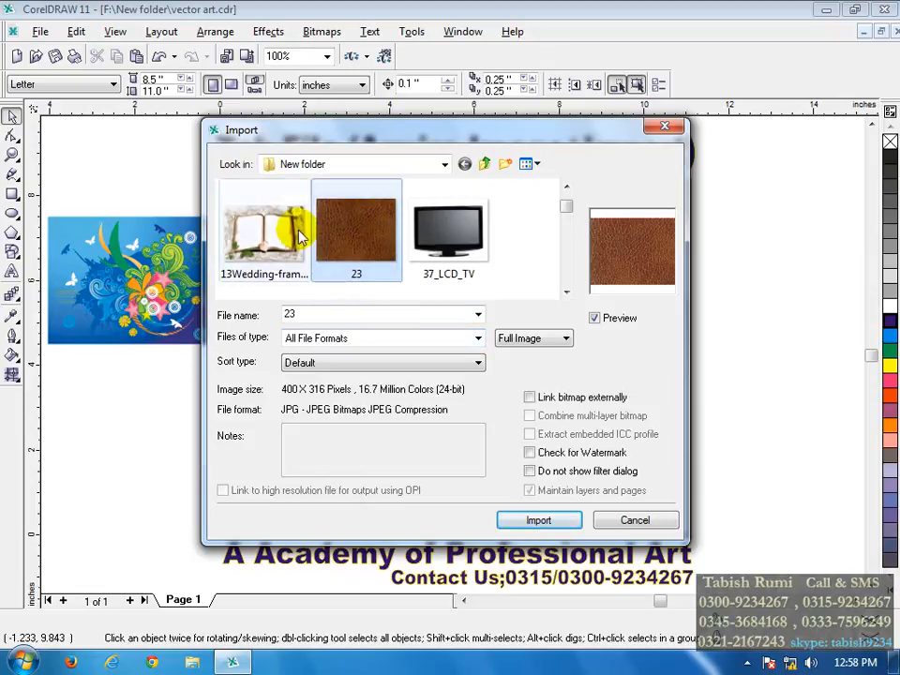
left_click(241, 225)
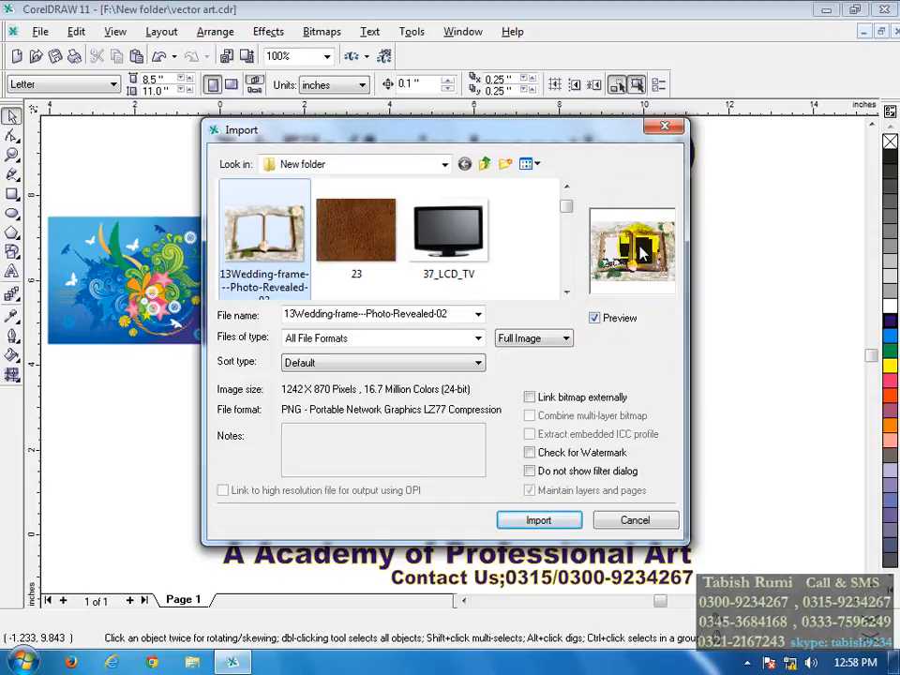
left_click(549, 522)
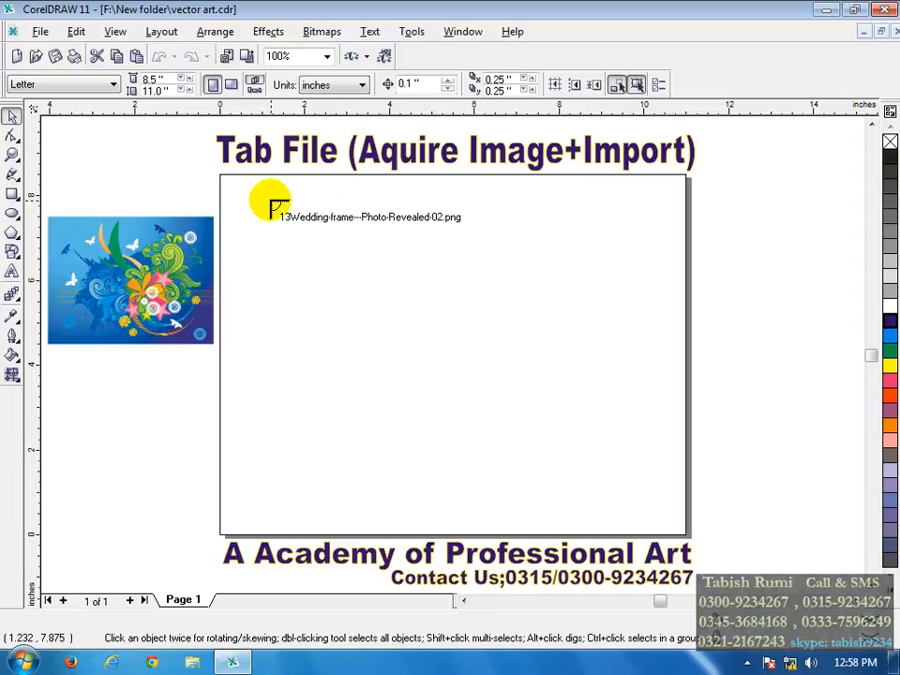
left_click(270, 201)
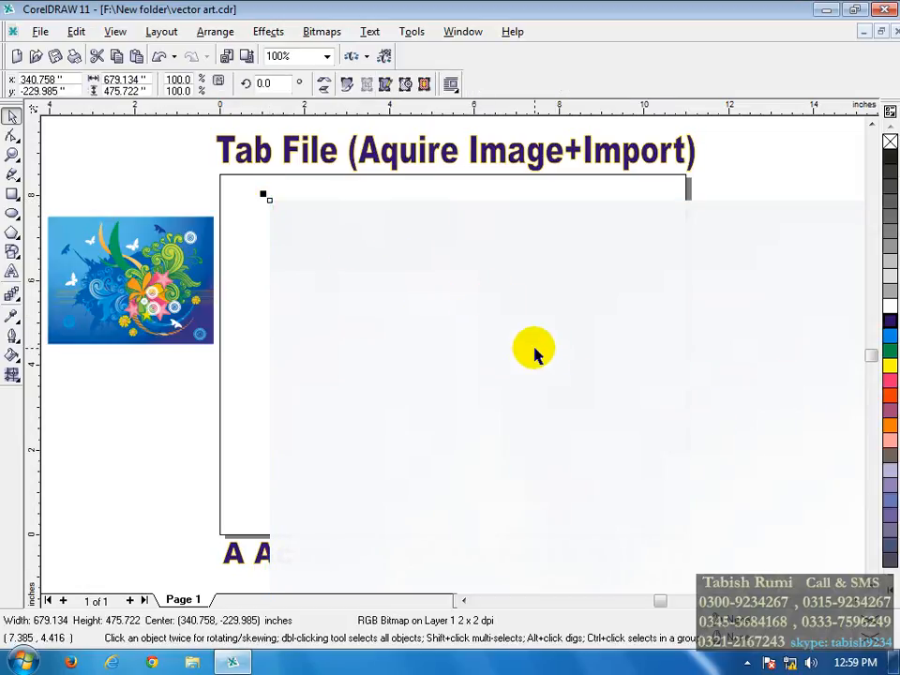
left_click(270, 201)
Step: Shrink the oversized wedding-frame image proportionally in stages to about 607 by 425 inches, repositioning it to keep its corner reachable
left_click_drag(270, 199, 610, 428)
left_click_drag(753, 530, 384, 277)
left_click_drag(249, 196, 521, 413)
left_click_drag(734, 531, 376, 291)
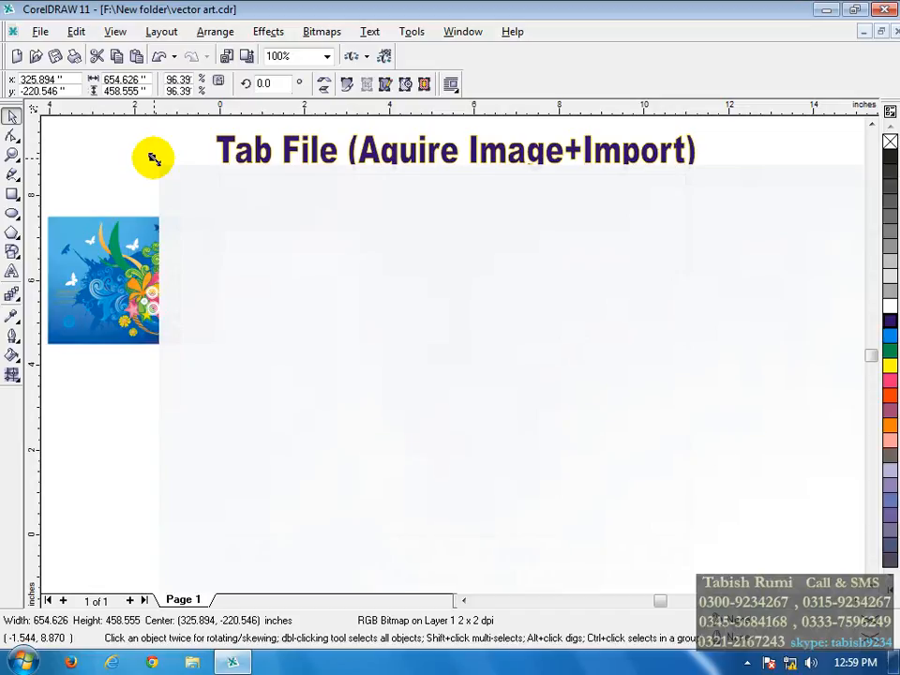
left_click_drag(153, 157, 605, 497)
left_click_drag(747, 572, 329, 241)
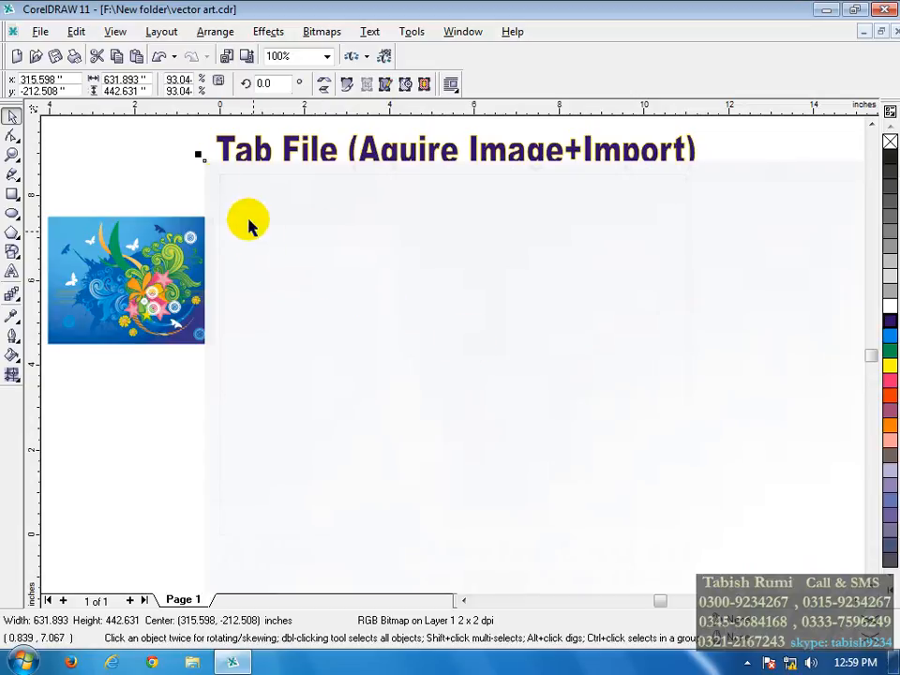
left_click_drag(235, 180, 719, 512)
left_click_drag(812, 566, 253, 155)
Step: Bring the whole wedding-frame image into view and scale it down proportionally to about 88 by 62 inches
scroll(568, 352, "down", 4)
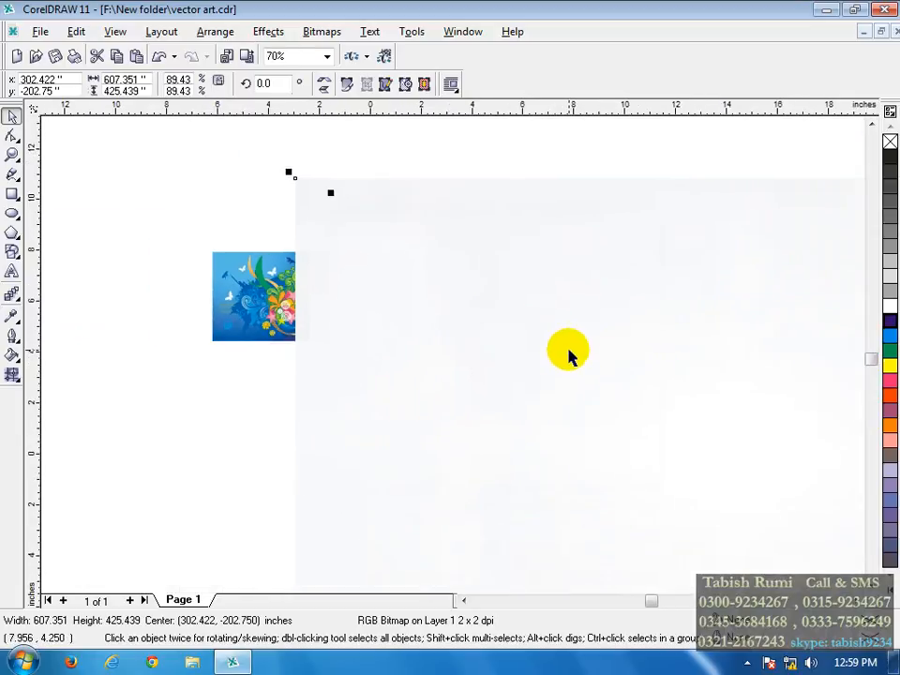
scroll(568, 351, "down", 1)
left_click_drag(772, 504, 631, 413)
scroll(638, 399, "down", 2)
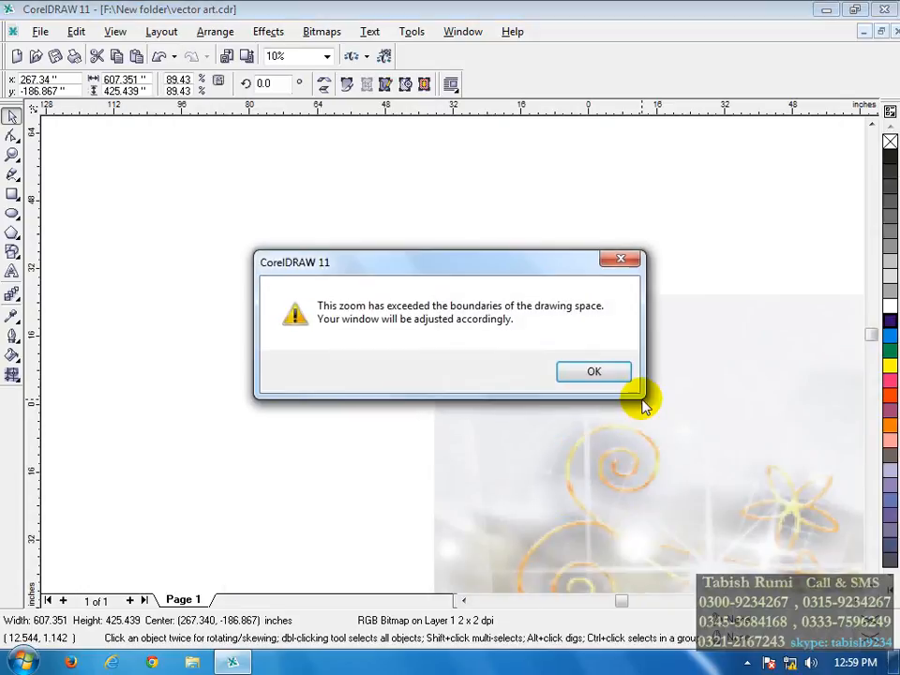
left_click(596, 373)
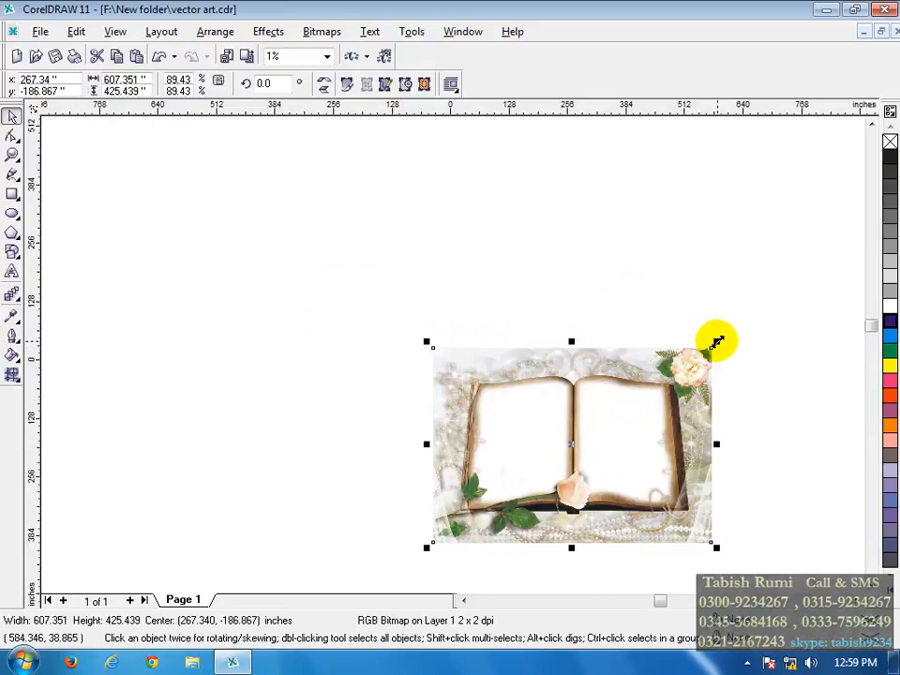
left_click_drag(717, 340, 482, 503)
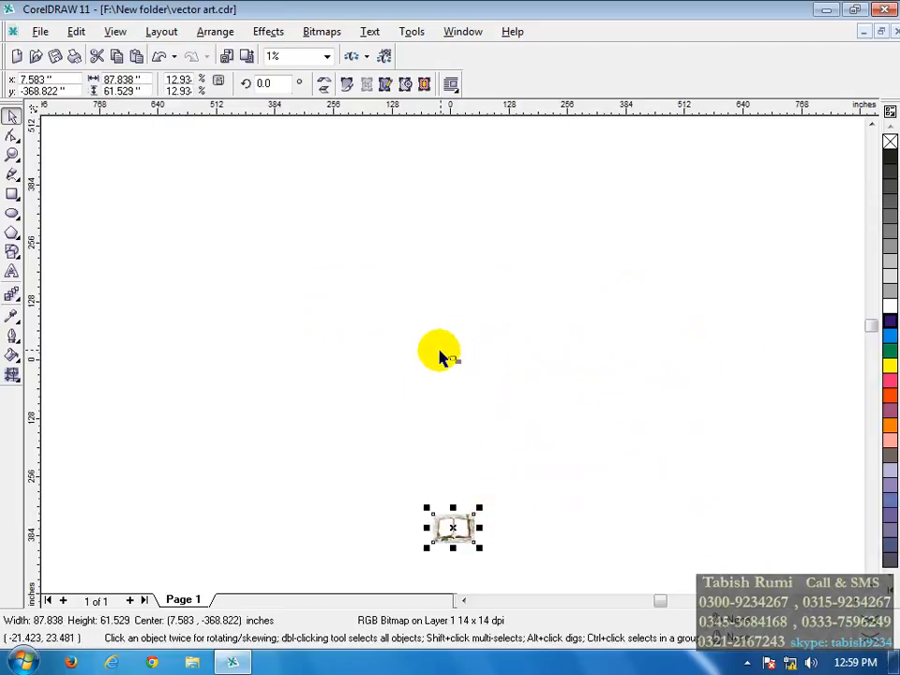
Step: Move the wedding-frame image over the page and reduce it to about 27 by 19 inches
left_click_drag(454, 526, 450, 357)
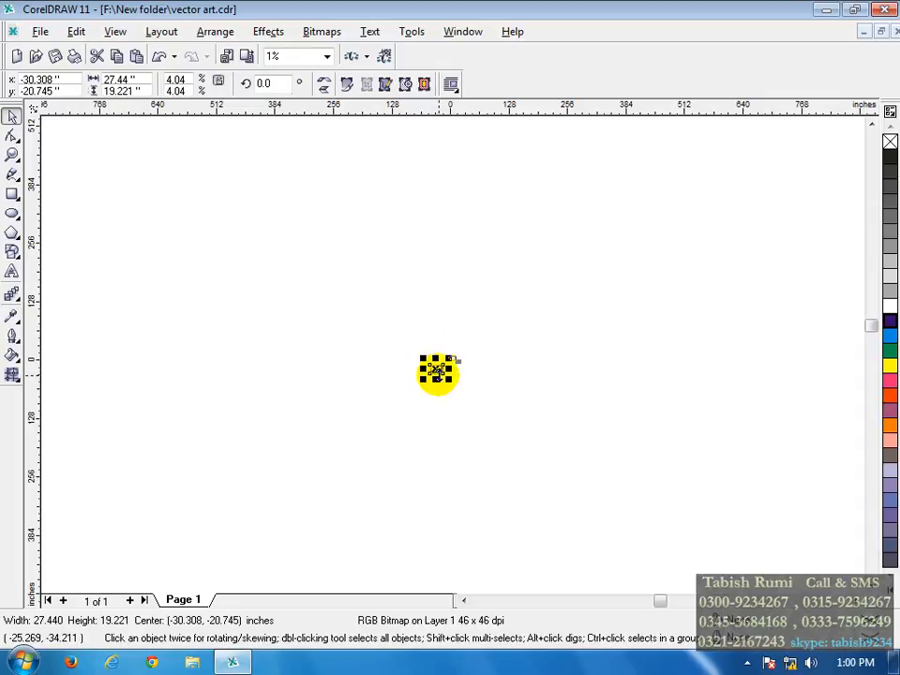
left_click_drag(435, 369, 451, 359)
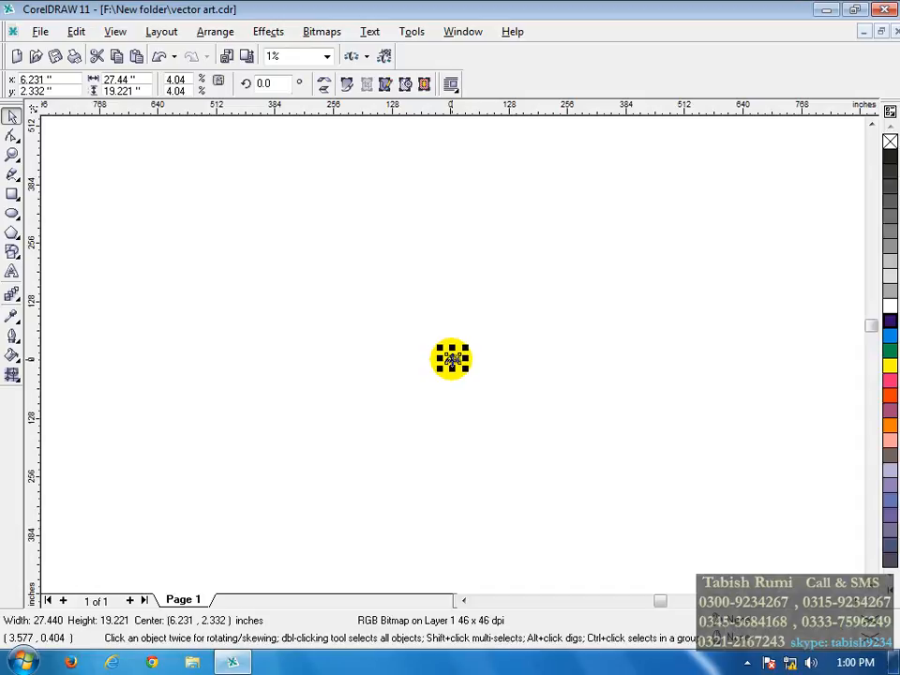
key("shift+F4")
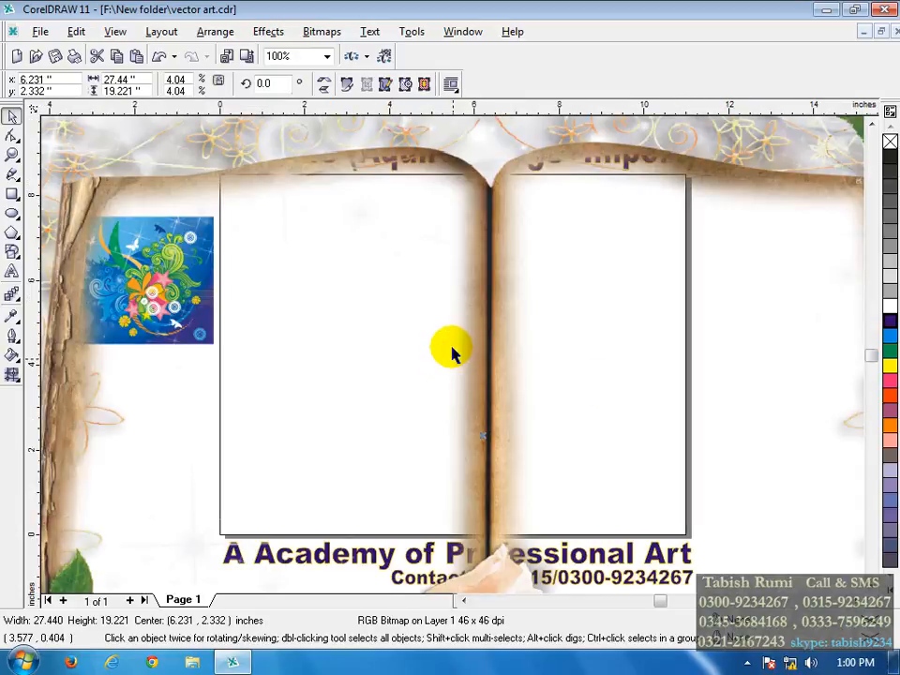
Step: Scale the wedding-frame image down proportionally to about 4.9 by 3.4 inches and position it inside the page's upper half
left_click_drag(367, 270, 639, 413)
left_click_drag(168, 160, 611, 478)
left_click_drag(767, 527, 384, 230)
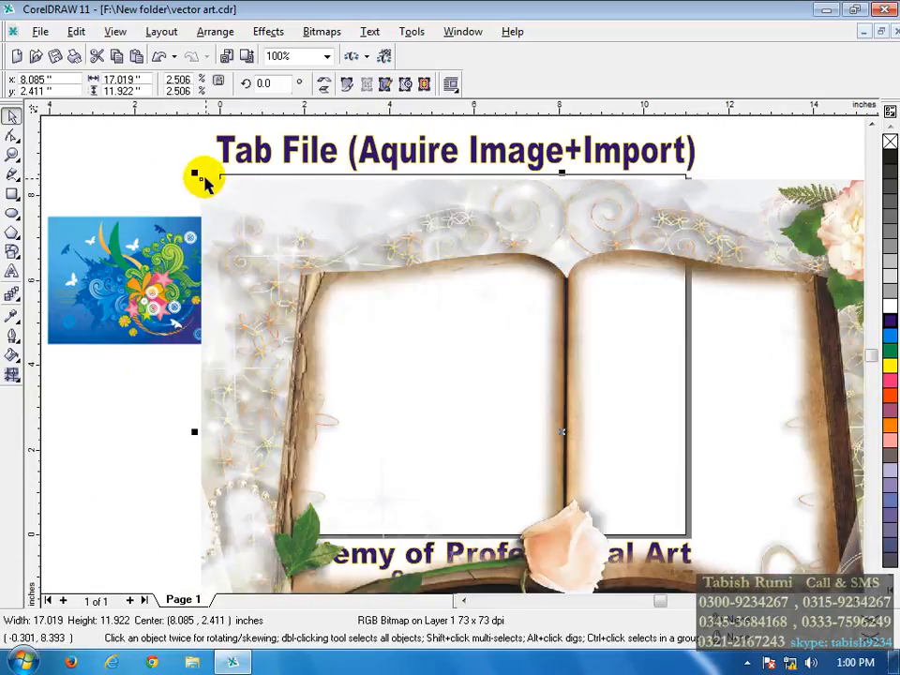
left_click_drag(195, 173, 712, 533)
left_click_drag(814, 570, 427, 297)
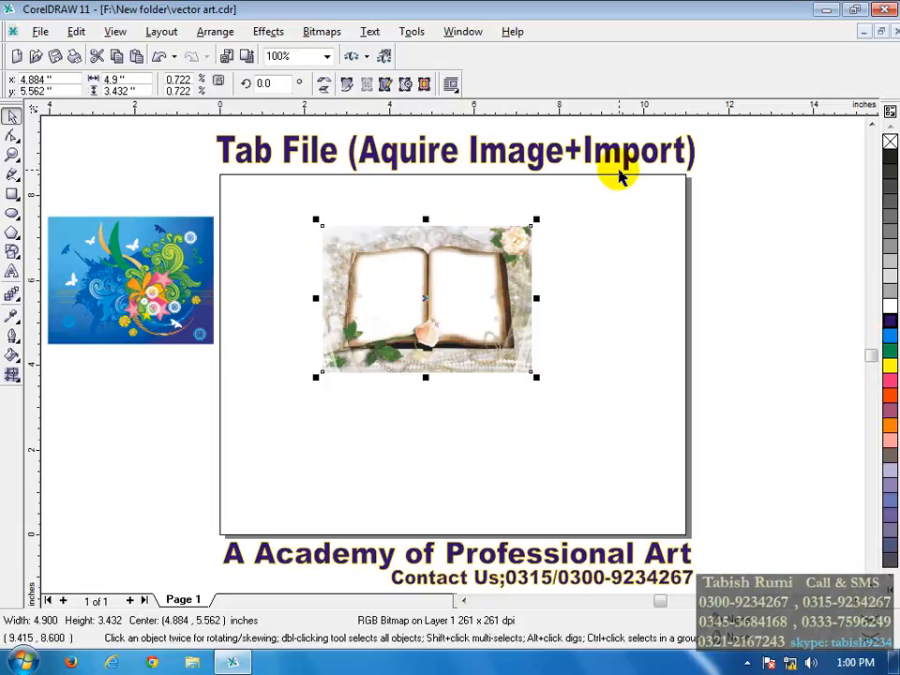
Step: Enlarge the wedding-frame image across the page's full width, aligned to its top edge, at about 10.96 by 5.66 inches
left_click_drag(537, 376, 617, 434)
left_click_drag(468, 329, 536, 281)
left_click_drag(388, 277, 217, 270)
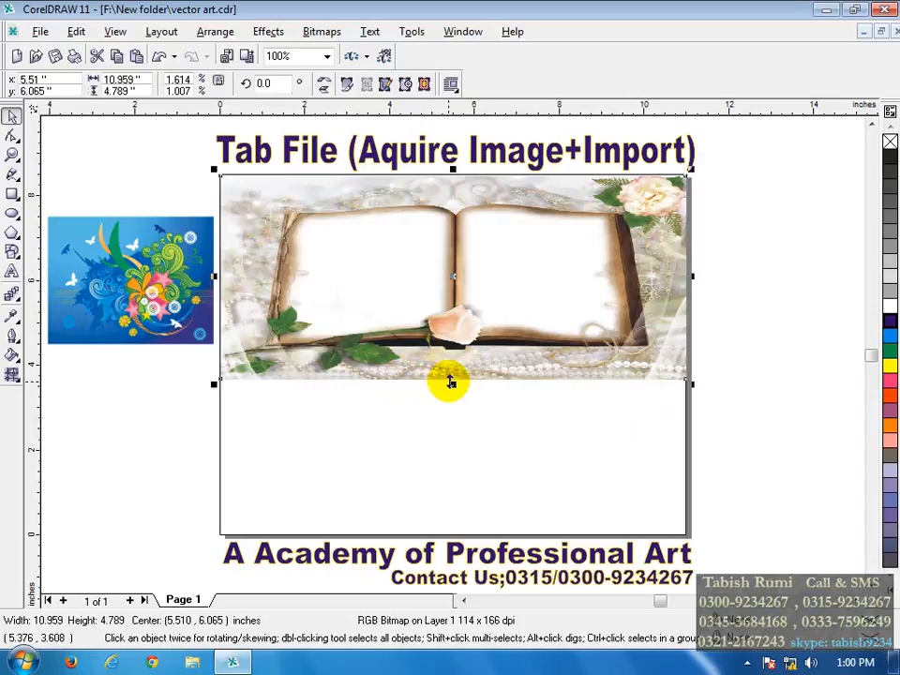
left_click_drag(450, 379, 450, 421)
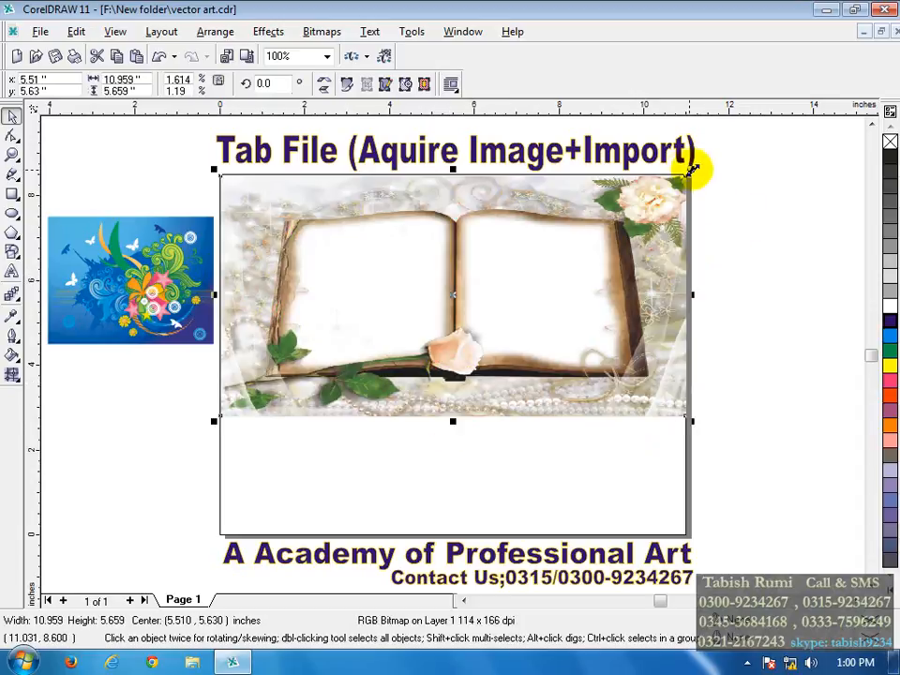
Step: Resize and reposition the wedding-frame image to cover the whole page, about 11 by 8.48 inches
left_click_drag(691, 168, 641, 195)
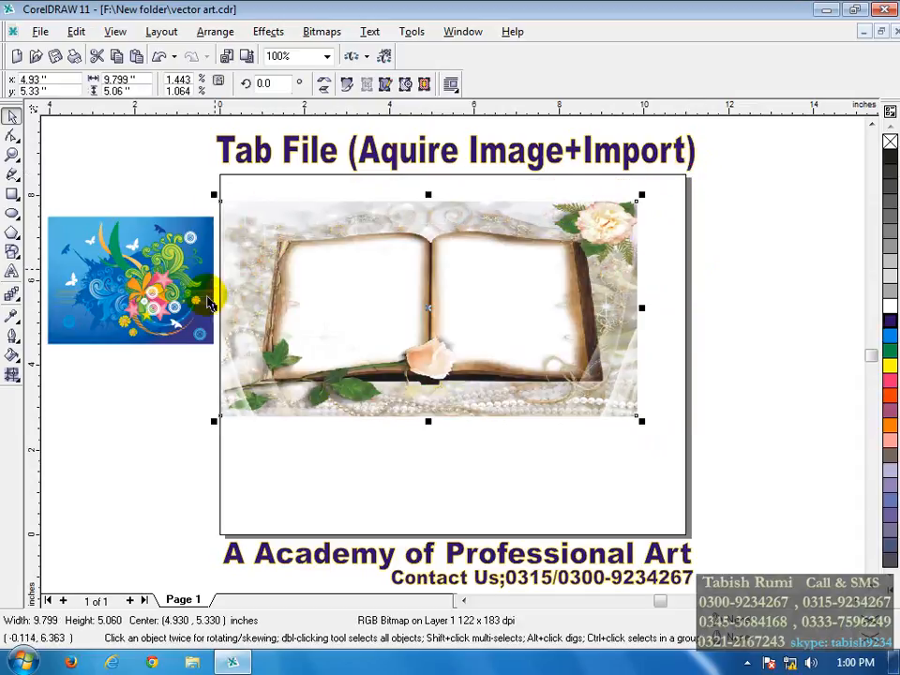
left_click_drag(214, 308, 300, 309)
left_click_drag(436, 305, 346, 278)
left_click_drag(549, 282, 687, 285)
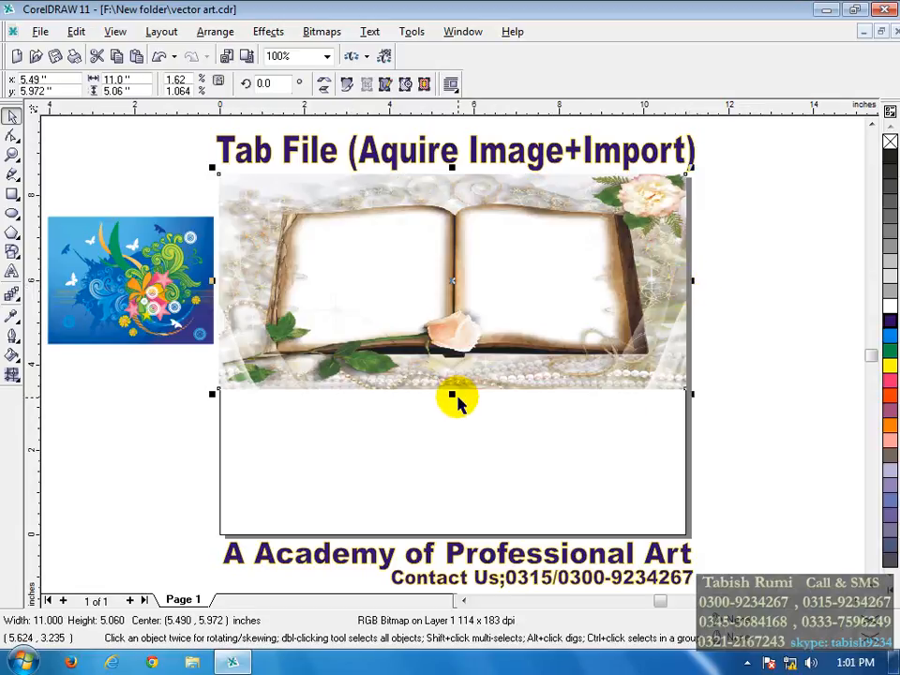
left_click_drag(452, 395, 438, 543)
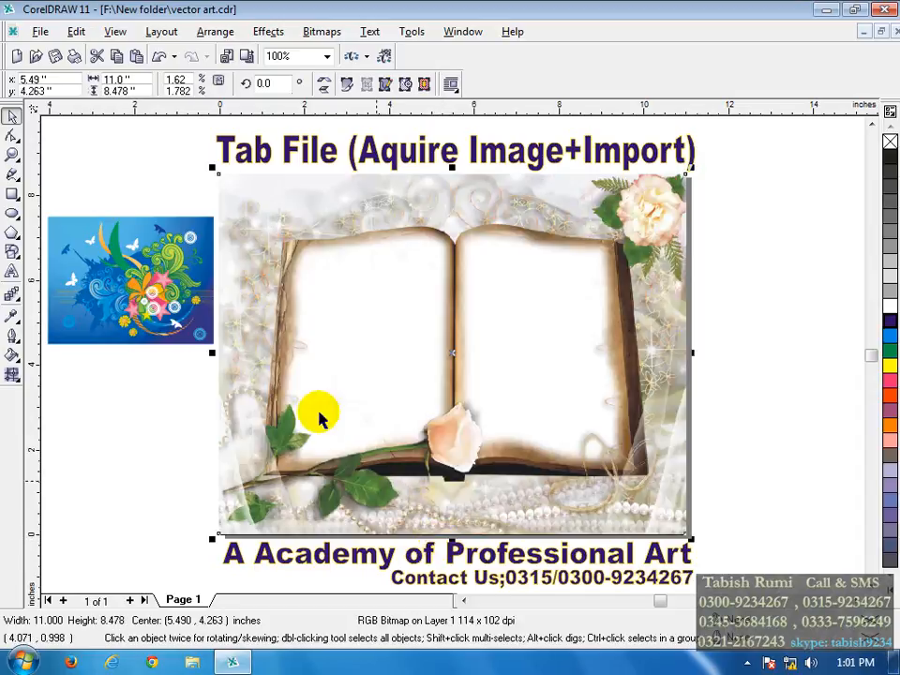
Step: Select all objects of the blue floral artwork and move them onto the center of the open book
left_click(157, 292)
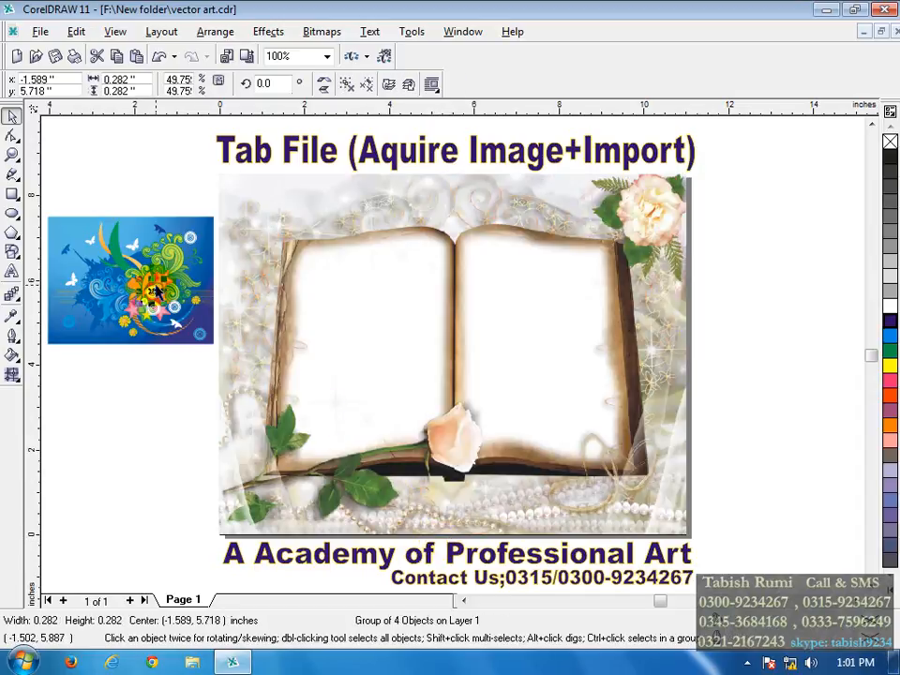
left_click_drag(46, 202, 295, 364)
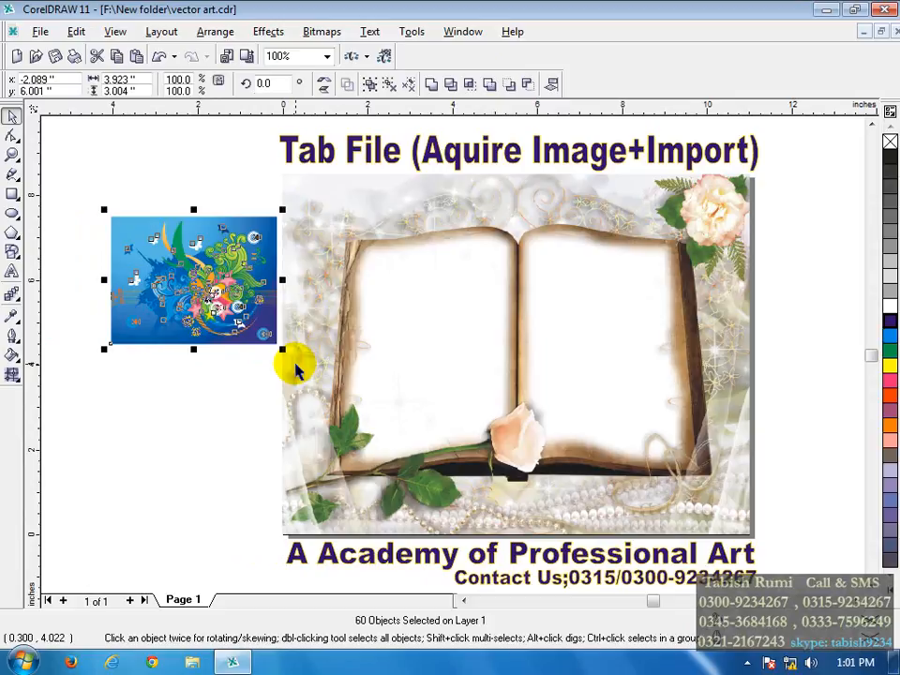
left_click(245, 403)
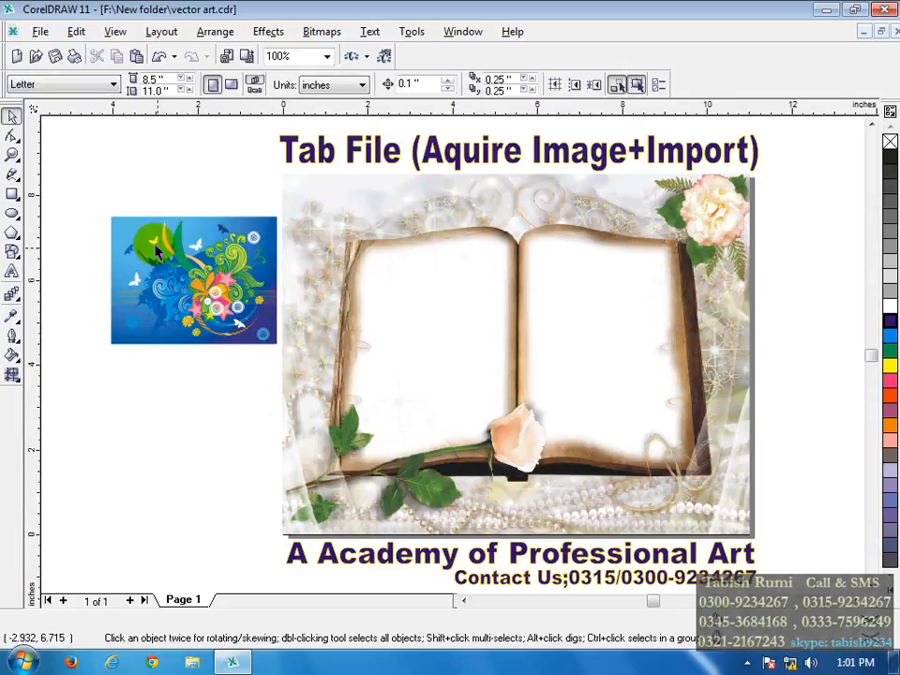
left_click_drag(80, 192, 301, 362)
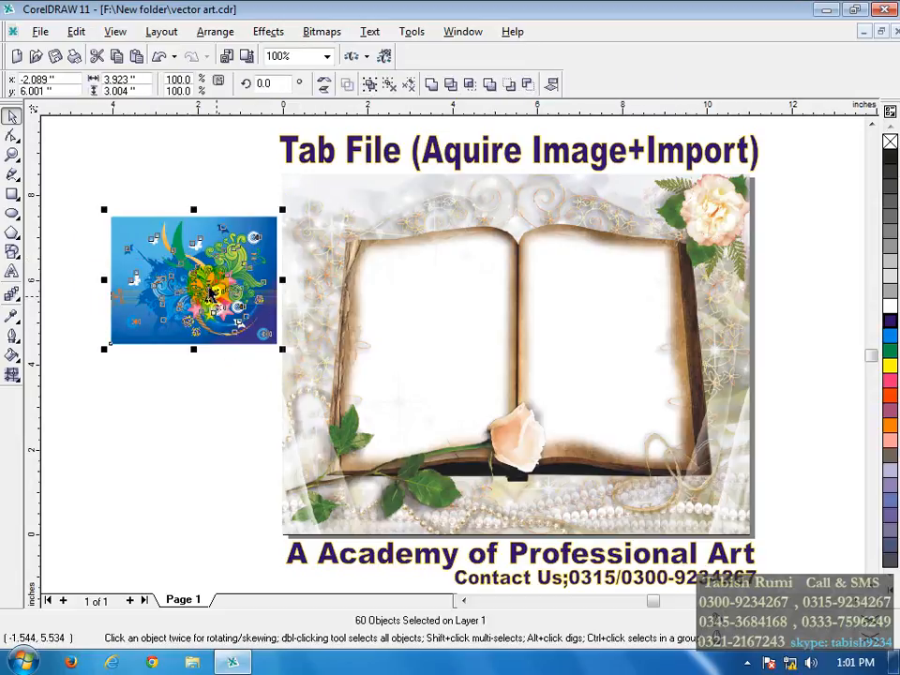
left_click_drag(196, 281, 520, 333)
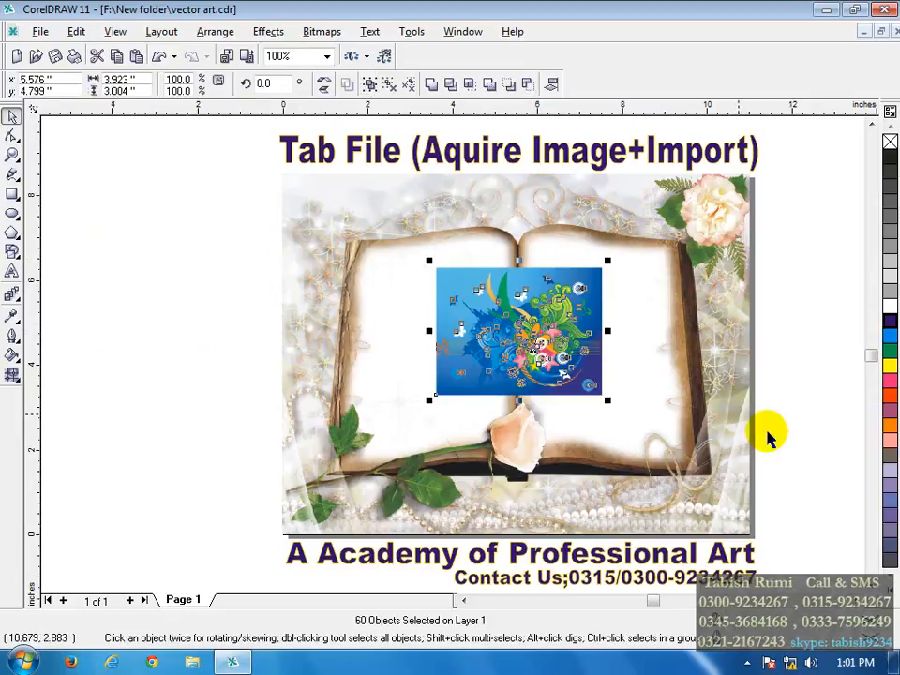
Step: Reselect the whole floral artwork, enlarge it to about 5.7 by 4.4 inches, and move it to the page's lower-left corner
left_click(855, 600)
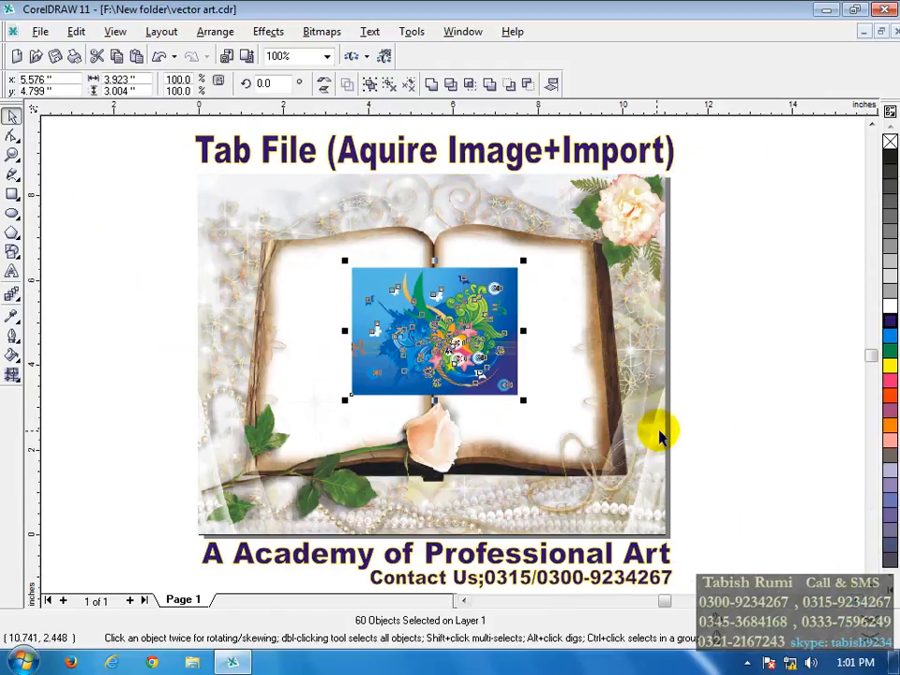
left_click(736, 433)
left_click_drag(160, 238, 553, 424)
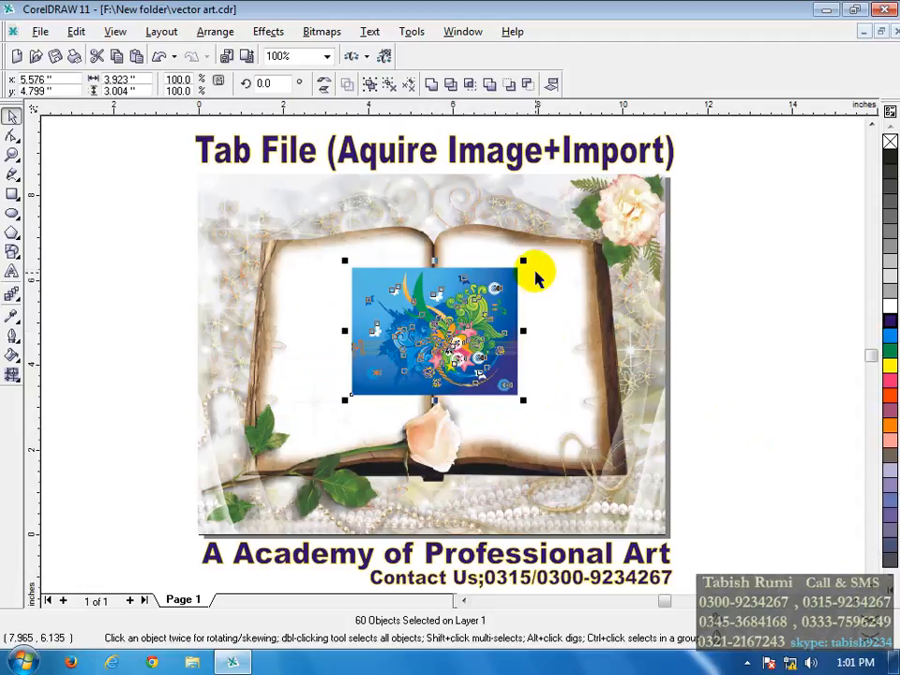
left_click_drag(524, 261, 595, 208)
left_click_drag(476, 304, 322, 438)
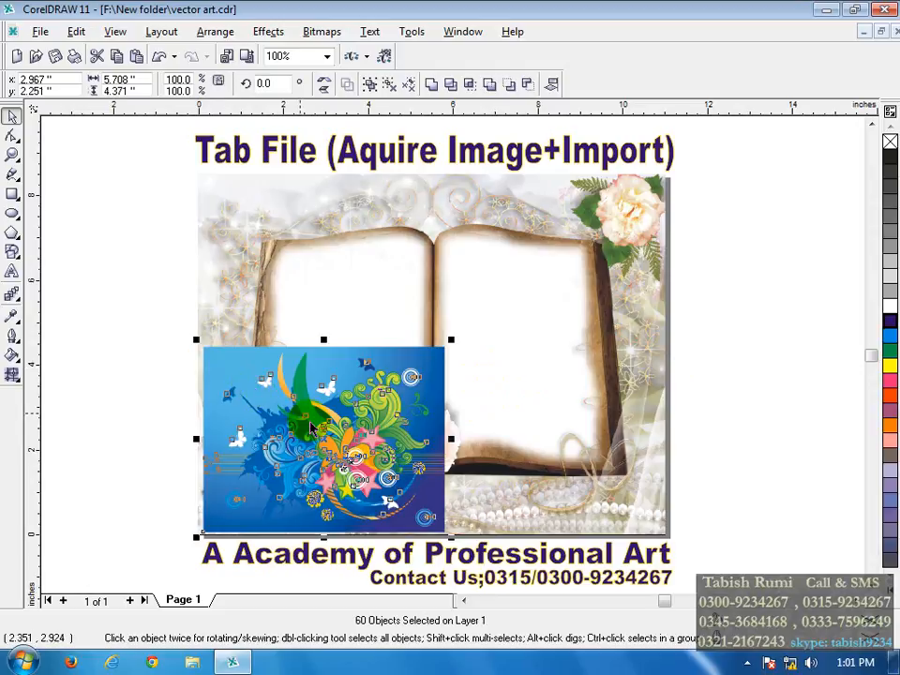
Step: Move the floral artwork off the page to its right side and resize it to about 4.8 by 3.7 inches
left_click_drag(317, 444, 754, 297)
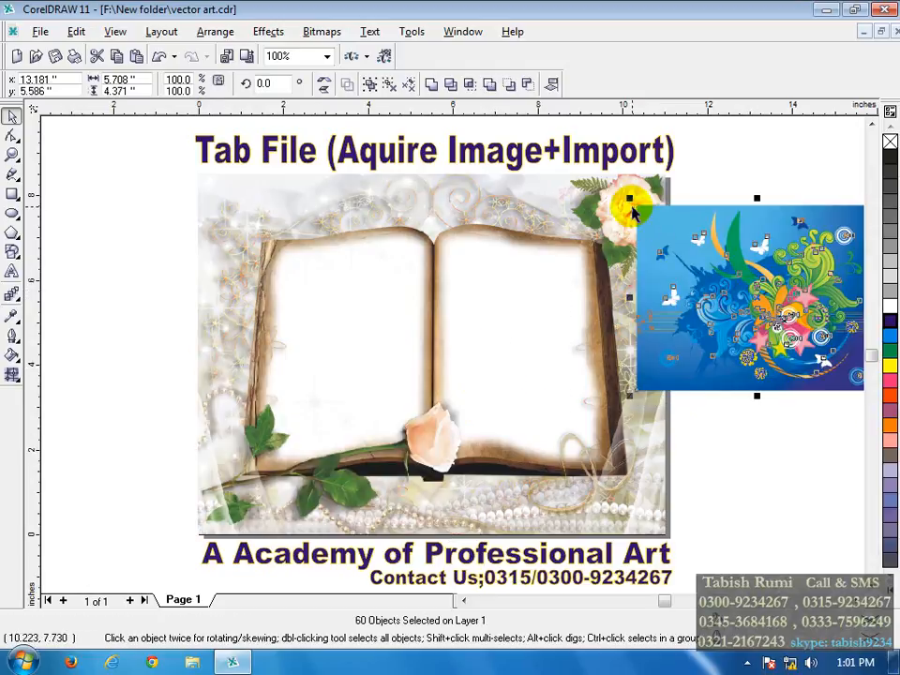
left_click_drag(630, 199, 752, 293)
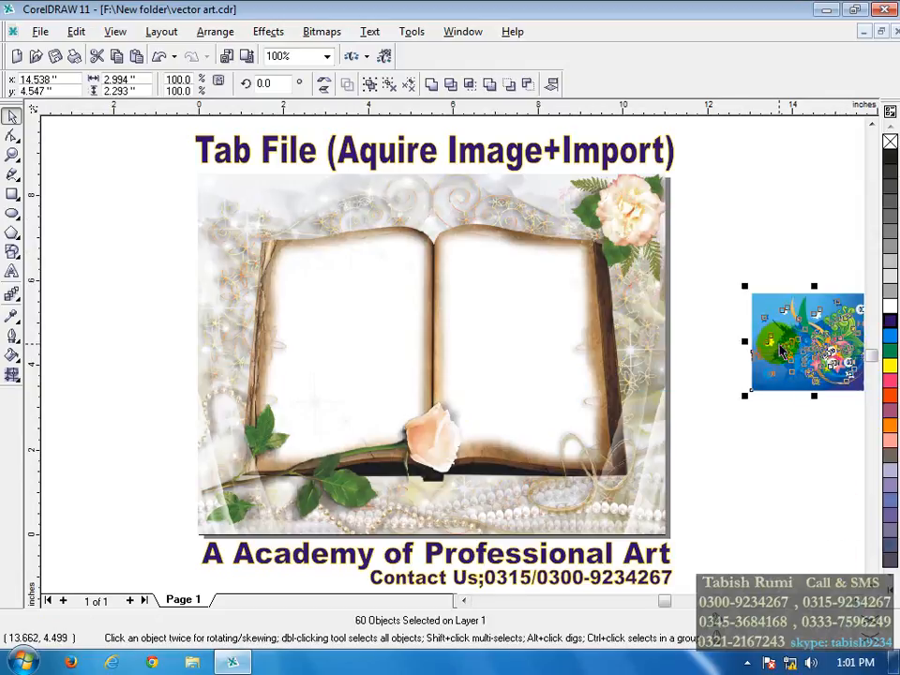
left_click_drag(744, 286, 673, 232)
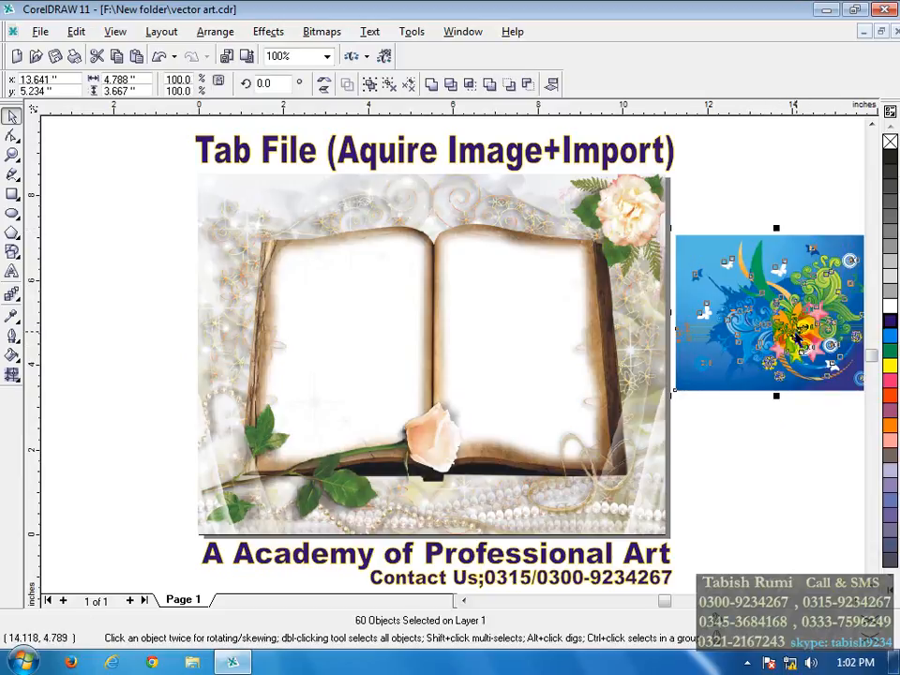